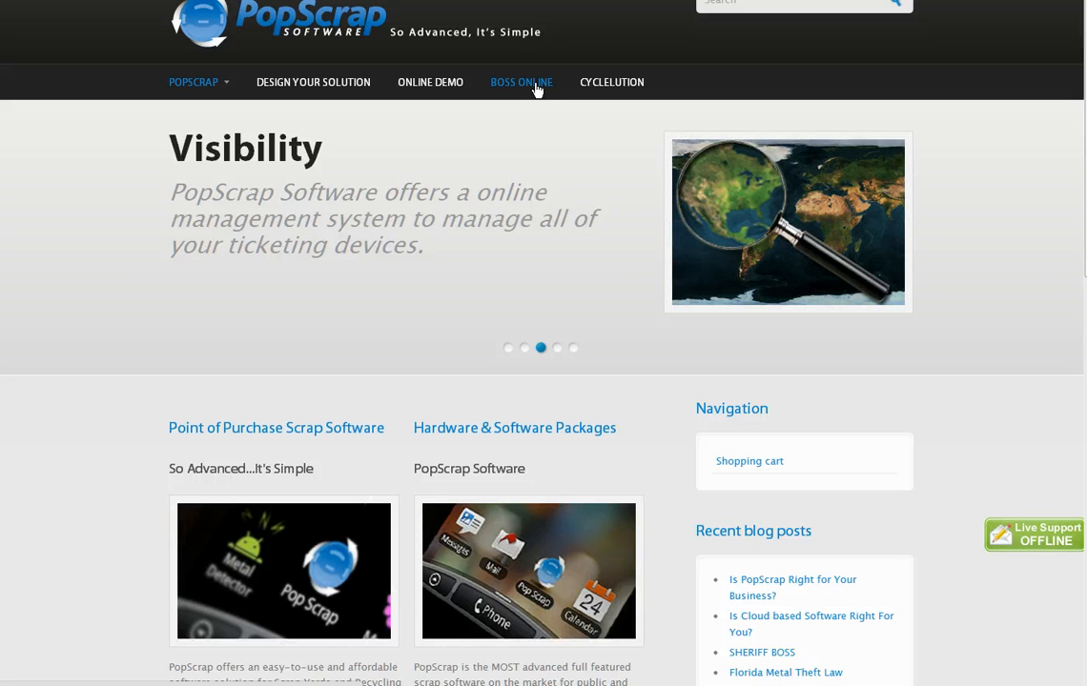
Sign in to BOSS Online with the company administrator account.
{"action": "left_click", "coordinate": [520, 86]}
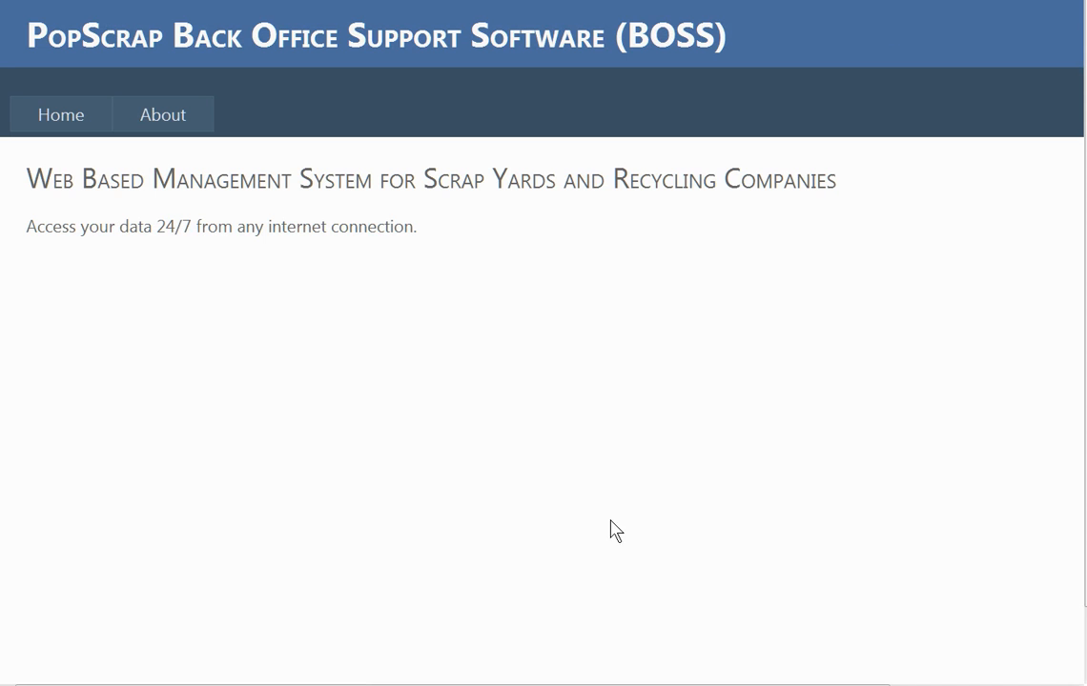
{"action": "scroll", "coordinate": [956, 57], "scroll_direction": "right", "scroll_amount": 3}
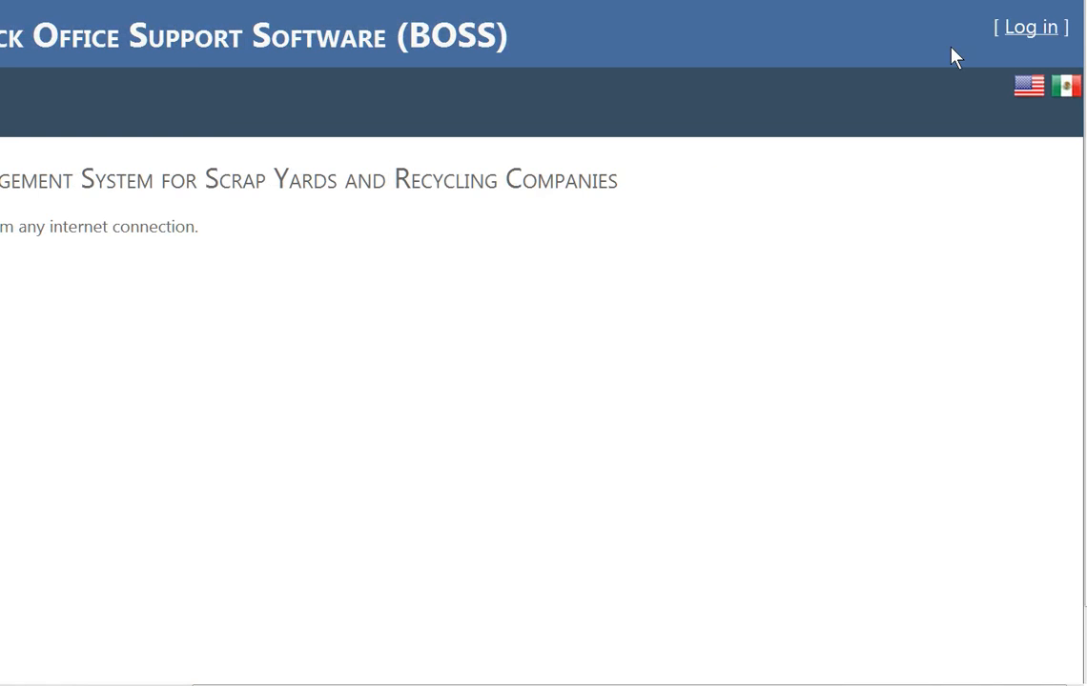
{"action": "left_click", "coordinate": [1030, 26]}
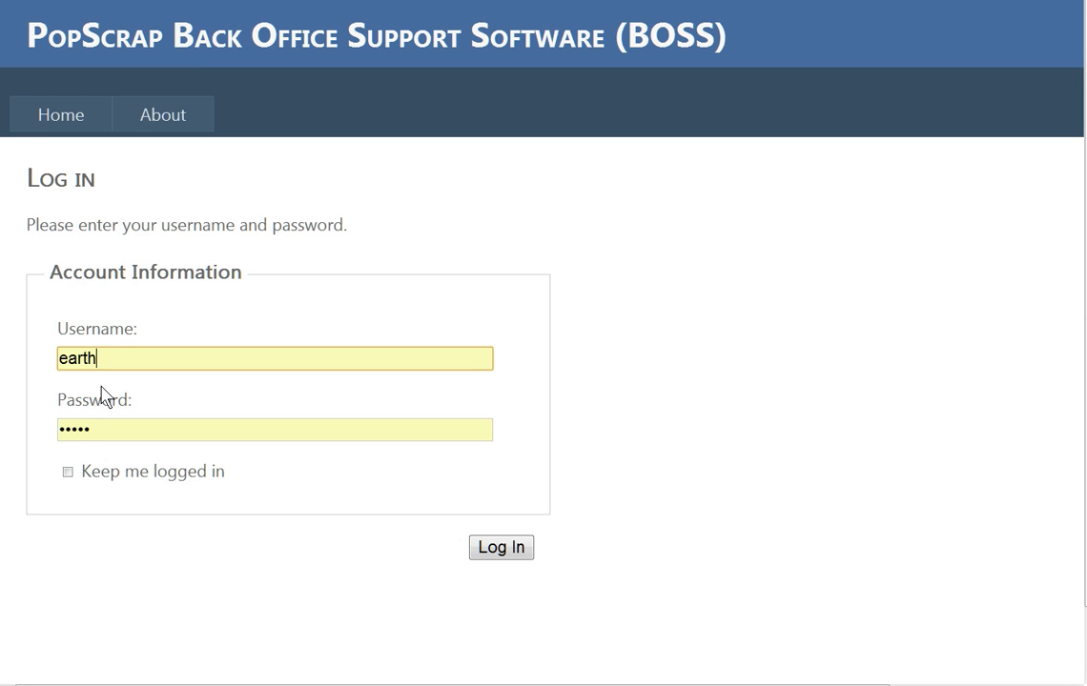
{"action": "double_click", "coordinate": [124, 359]}
{"action": "type", "text": "c"}
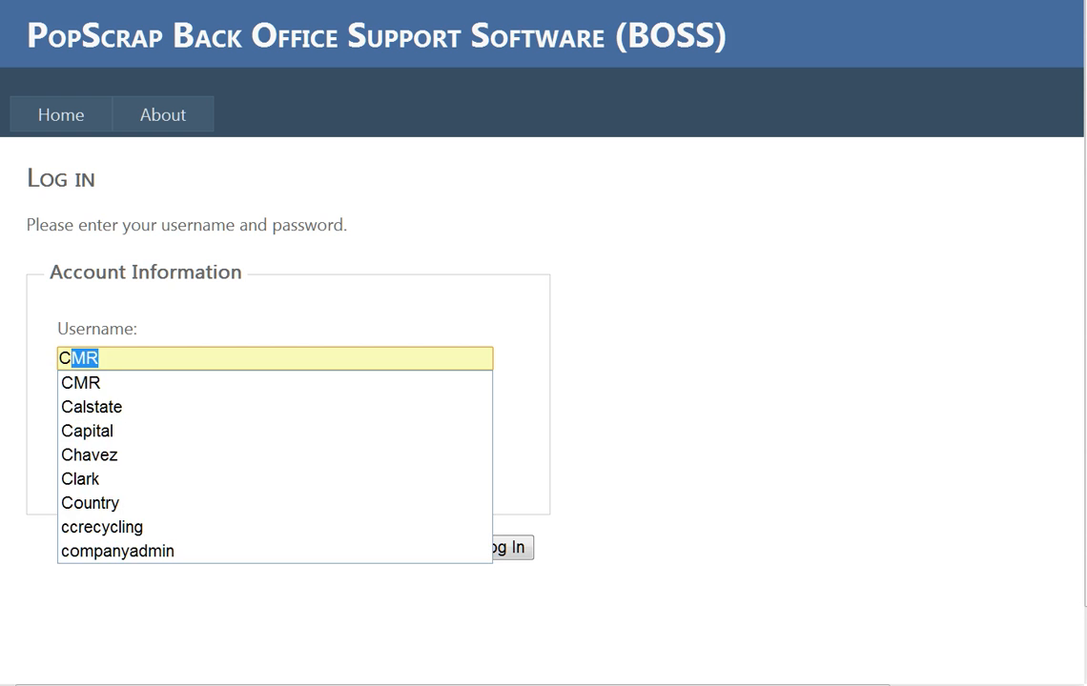
{"action": "left_click", "coordinate": [117, 553]}
{"action": "left_click", "coordinate": [515, 548]}
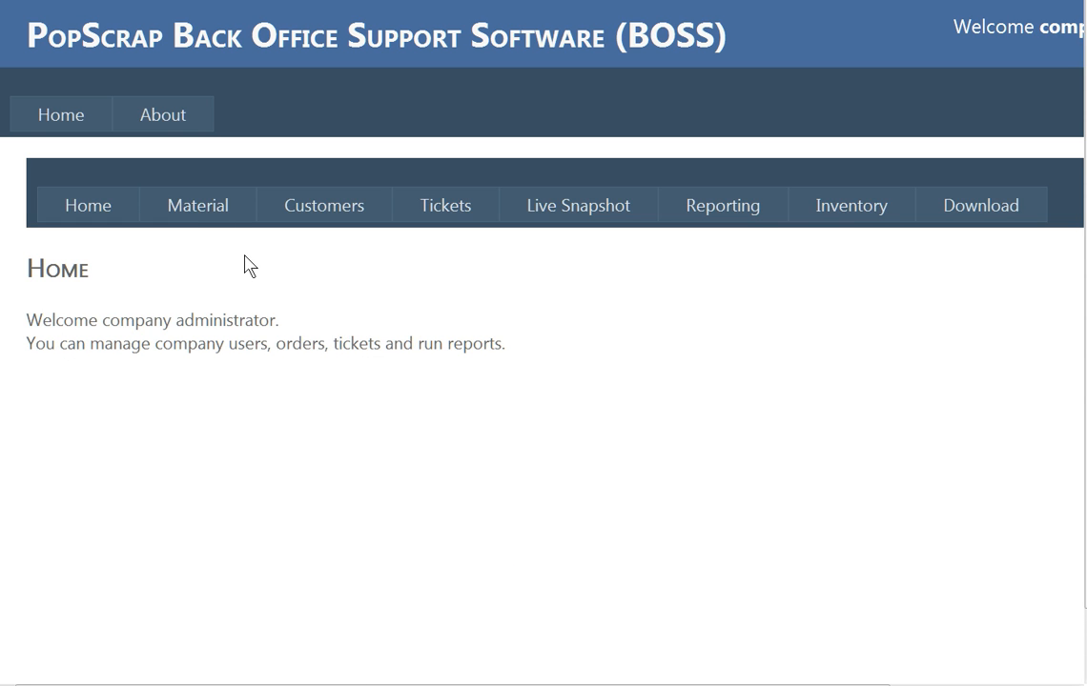
Open the Formulas list for PopScrap.com 4 and start a new formula.
{"action": "mouse_move", "coordinate": [200, 208]}
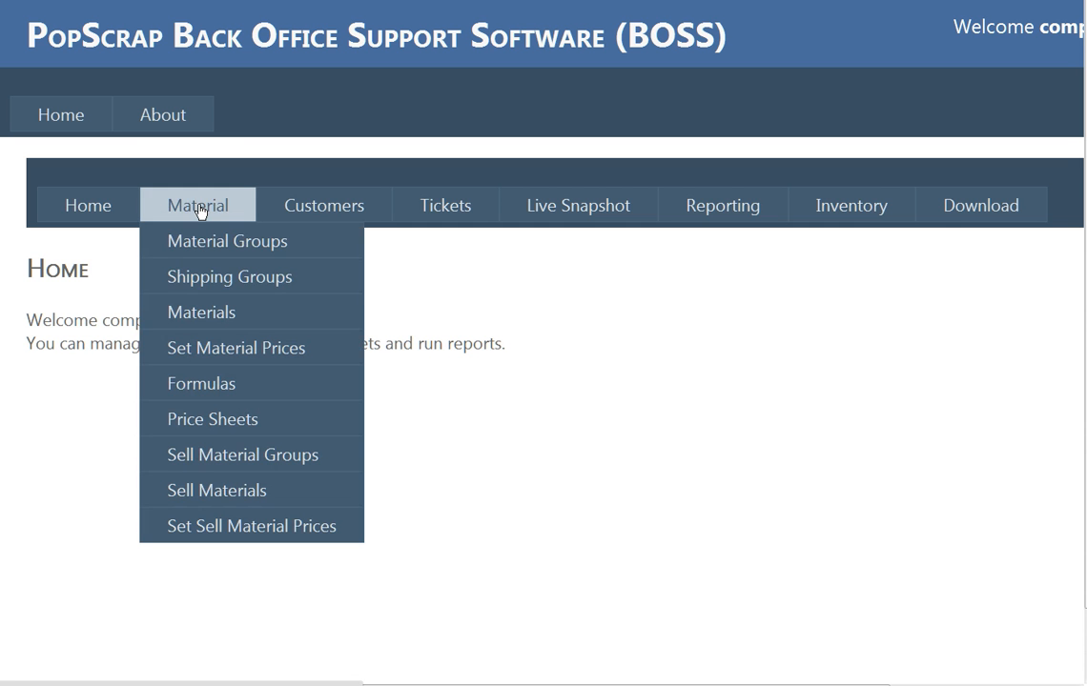
{"action": "left_click", "coordinate": [229, 389]}
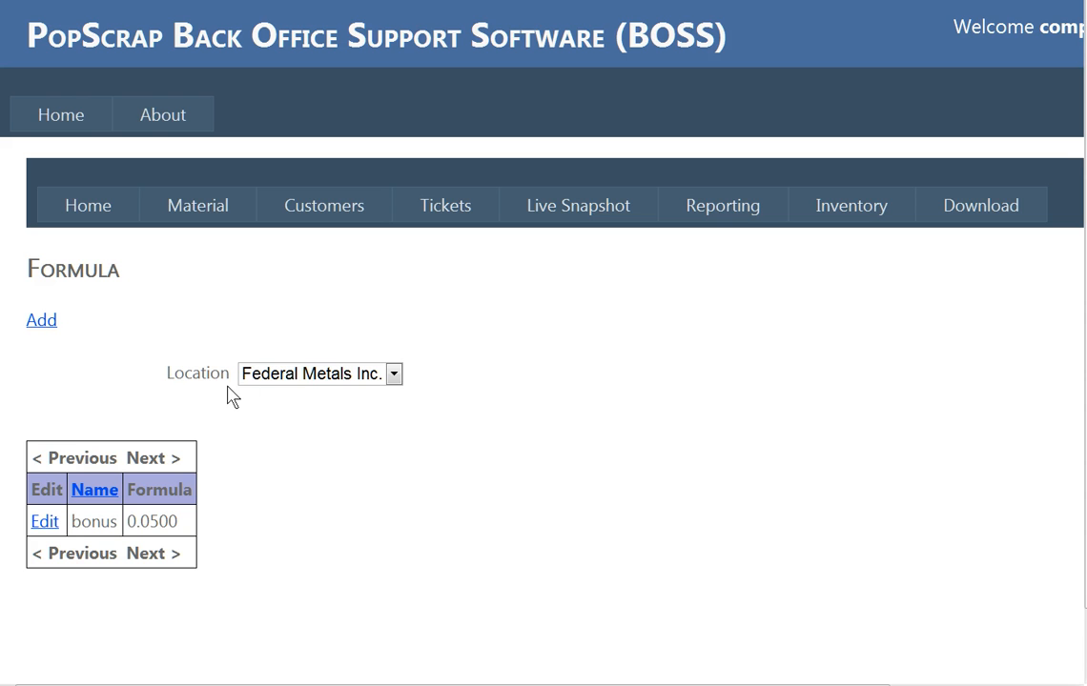
{"action": "left_click", "coordinate": [291, 373]}
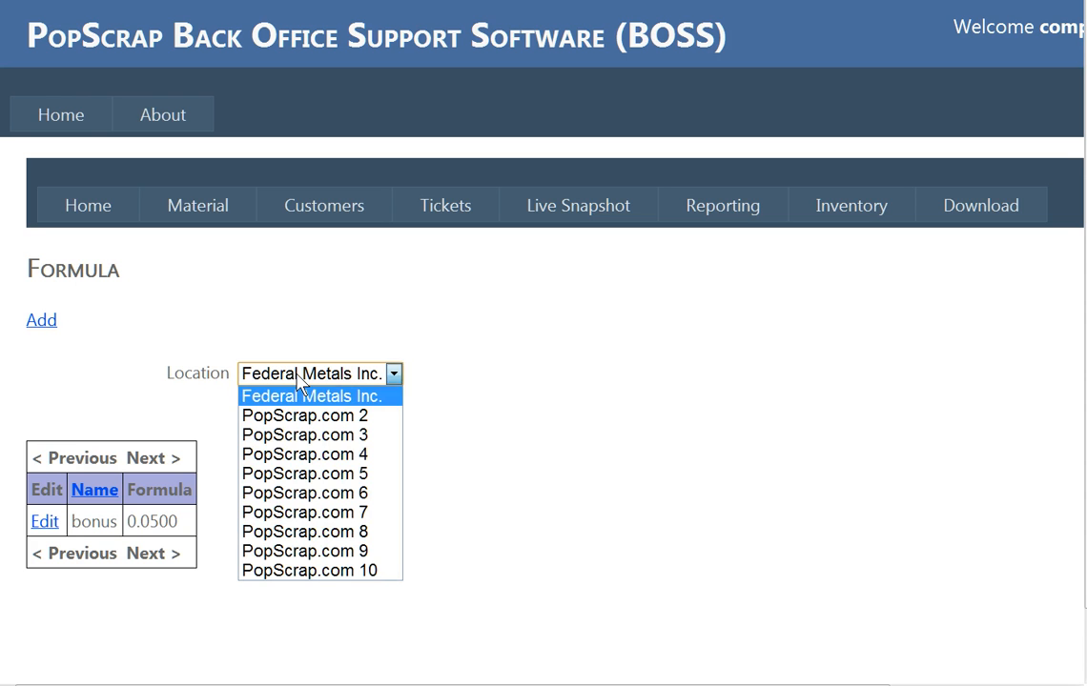
{"action": "left_click", "coordinate": [299, 455]}
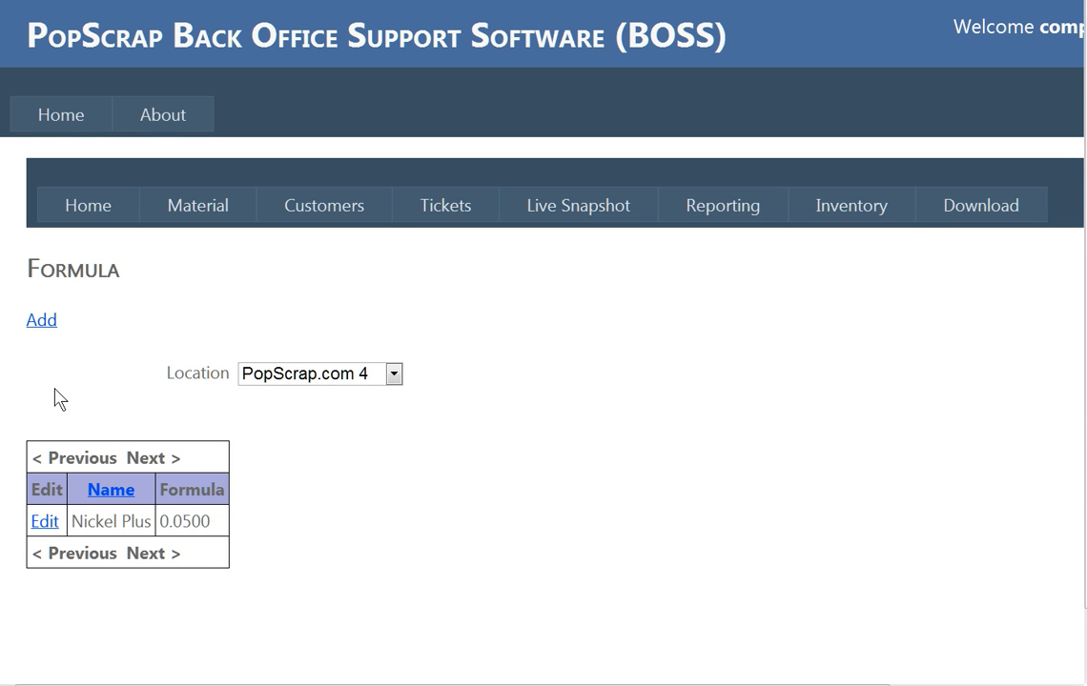
{"action": "left_click", "coordinate": [51, 322]}
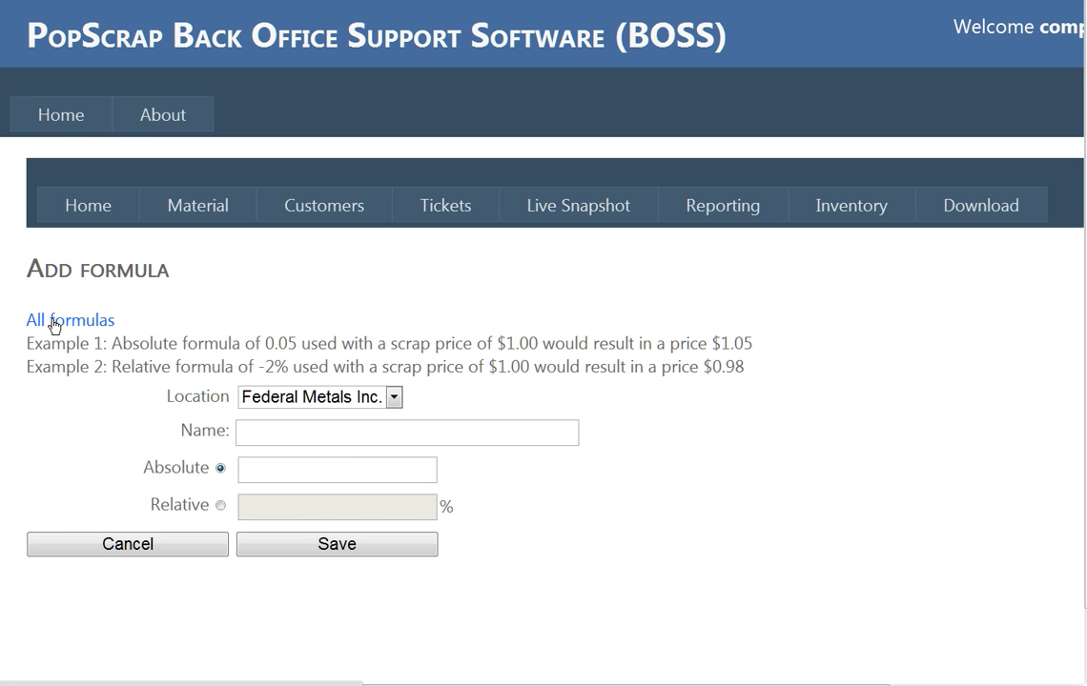
Assign the new formula to PopScrap.com 4 and name it '2% Policy'.
{"action": "left_click", "coordinate": [372, 401]}
{"action": "left_click", "coordinate": [369, 475]}
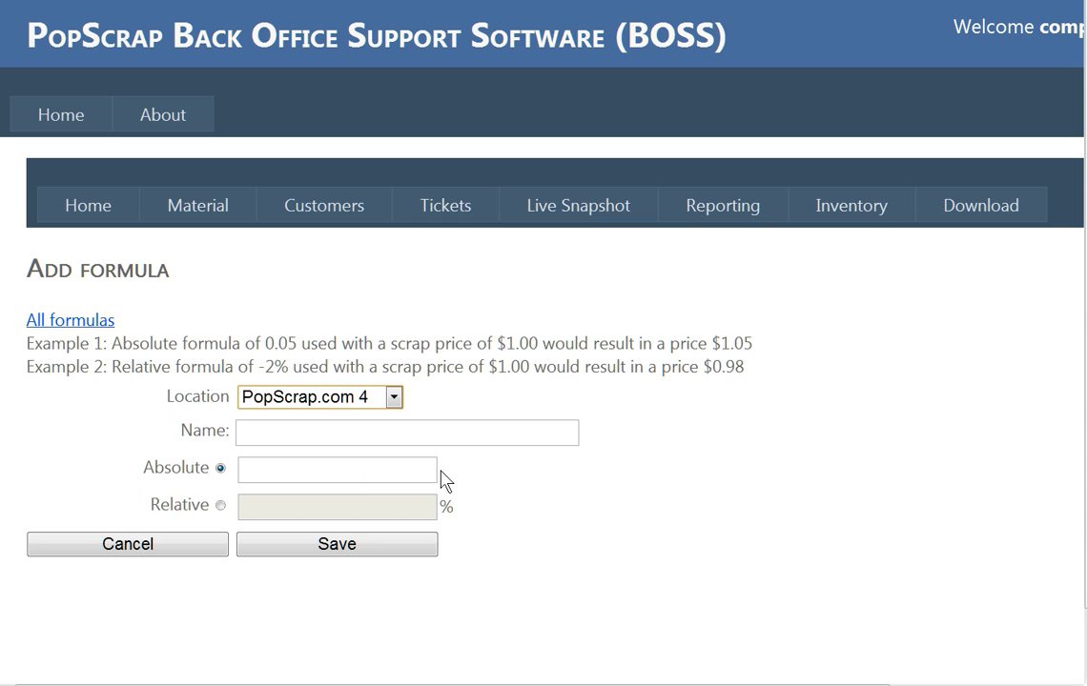
{"action": "left_click", "coordinate": [290, 431]}
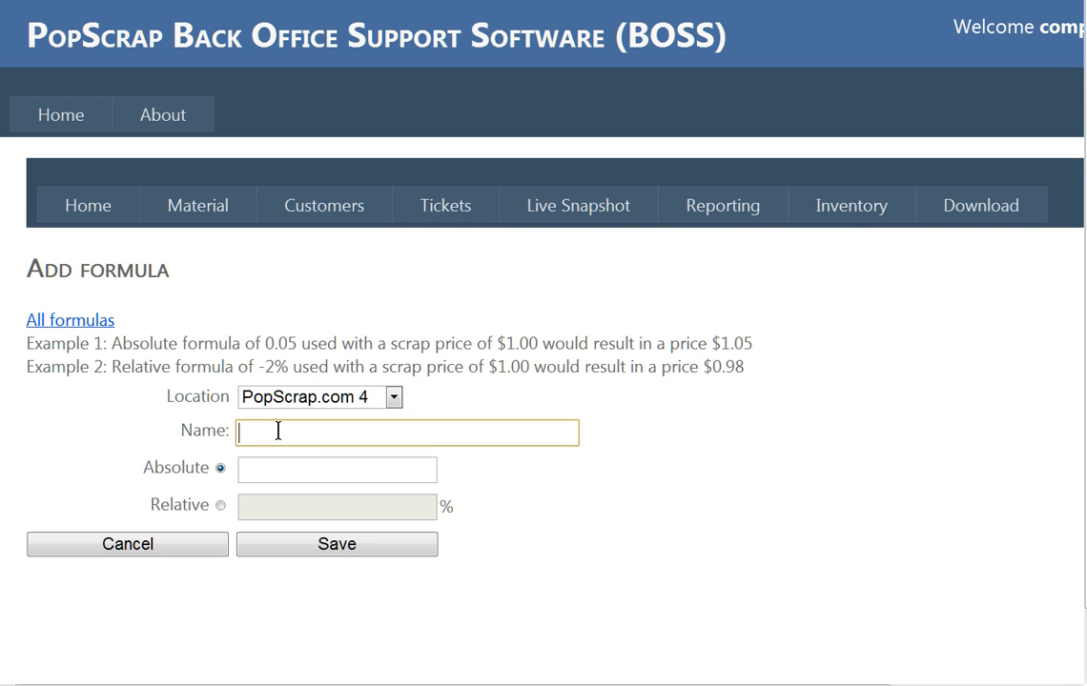
{"action": "type", "text": "2"}
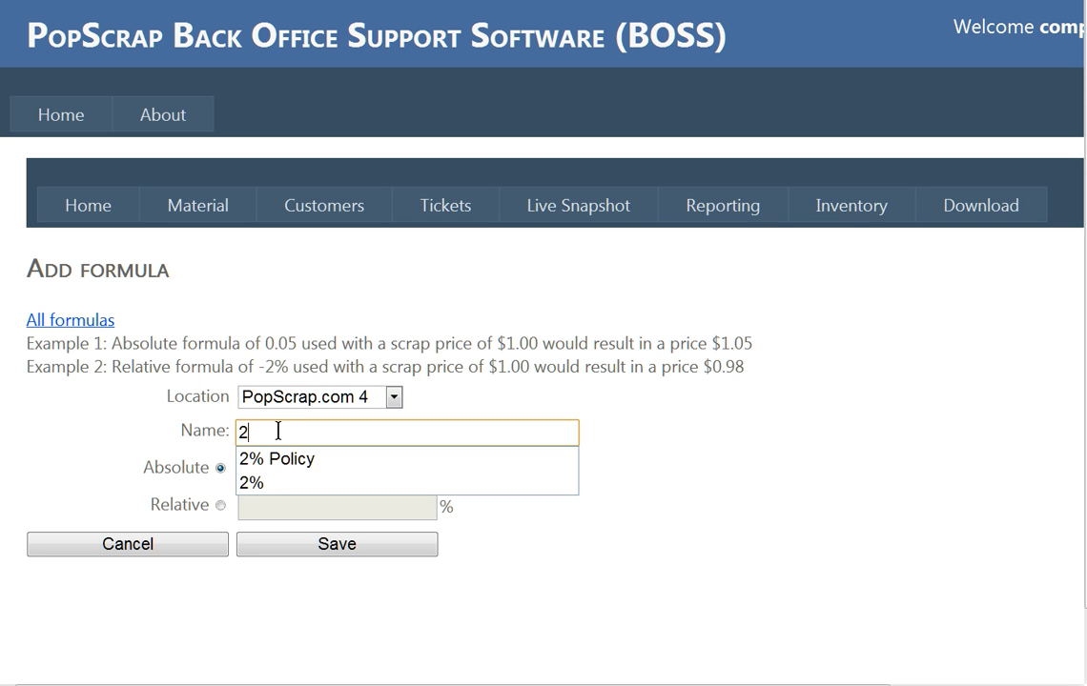
{"action": "type", "text": "%"}
{"action": "key", "text": "Down"}
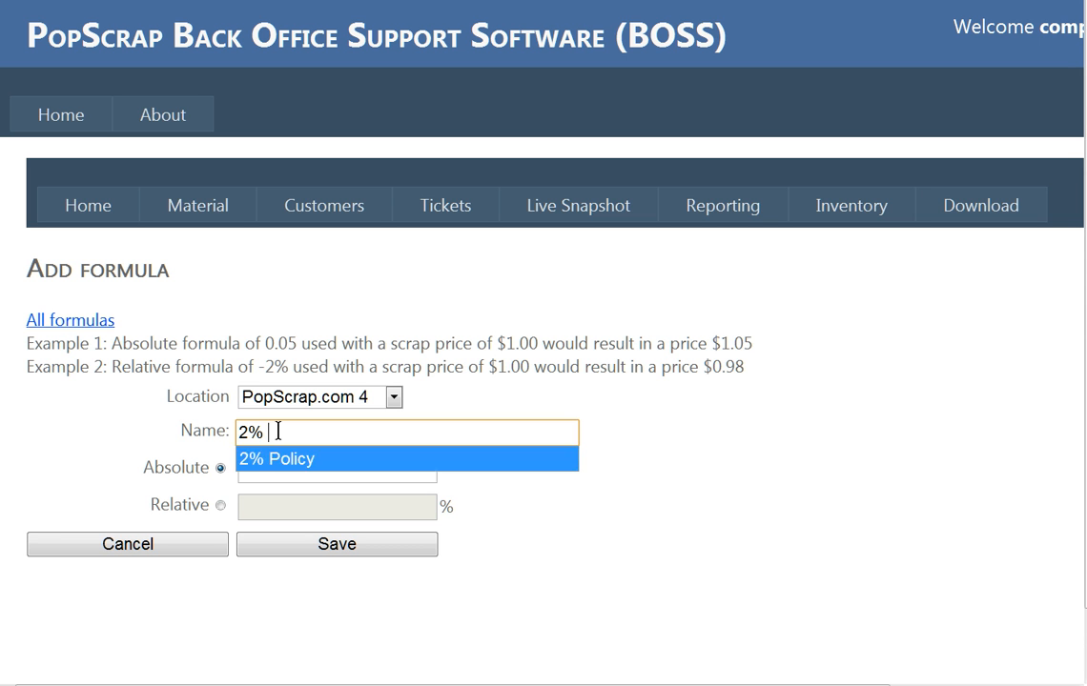
{"action": "key", "text": "Return"}
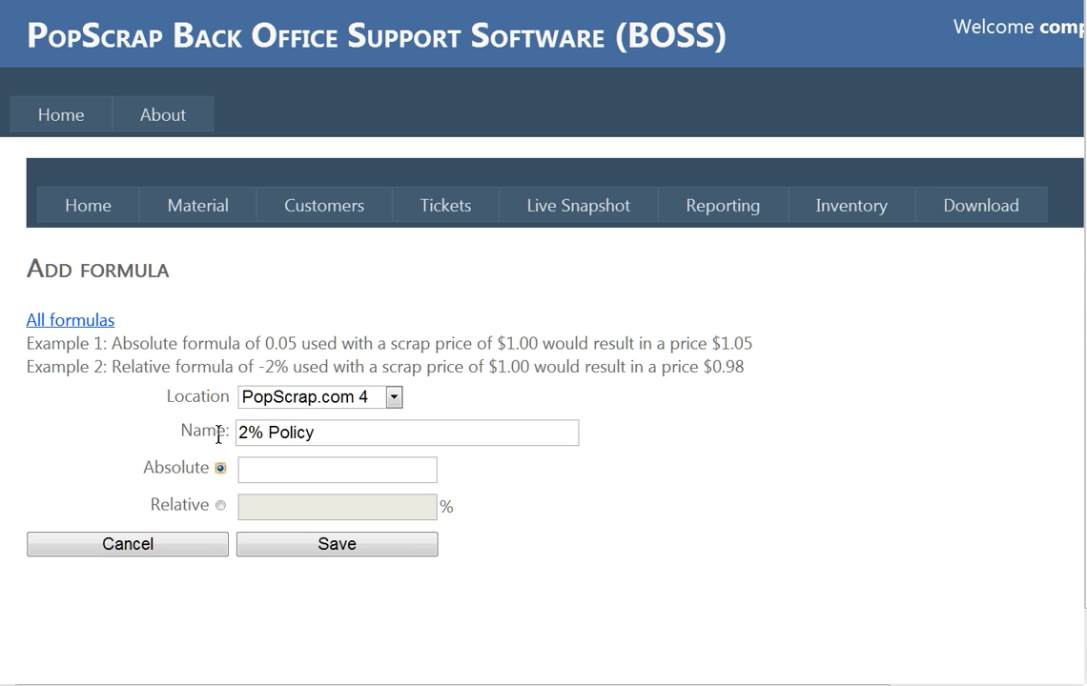
Make it a relative formula of 2 percent and save it.
{"action": "left_click", "coordinate": [221, 505]}
{"action": "left_click", "coordinate": [268, 508]}
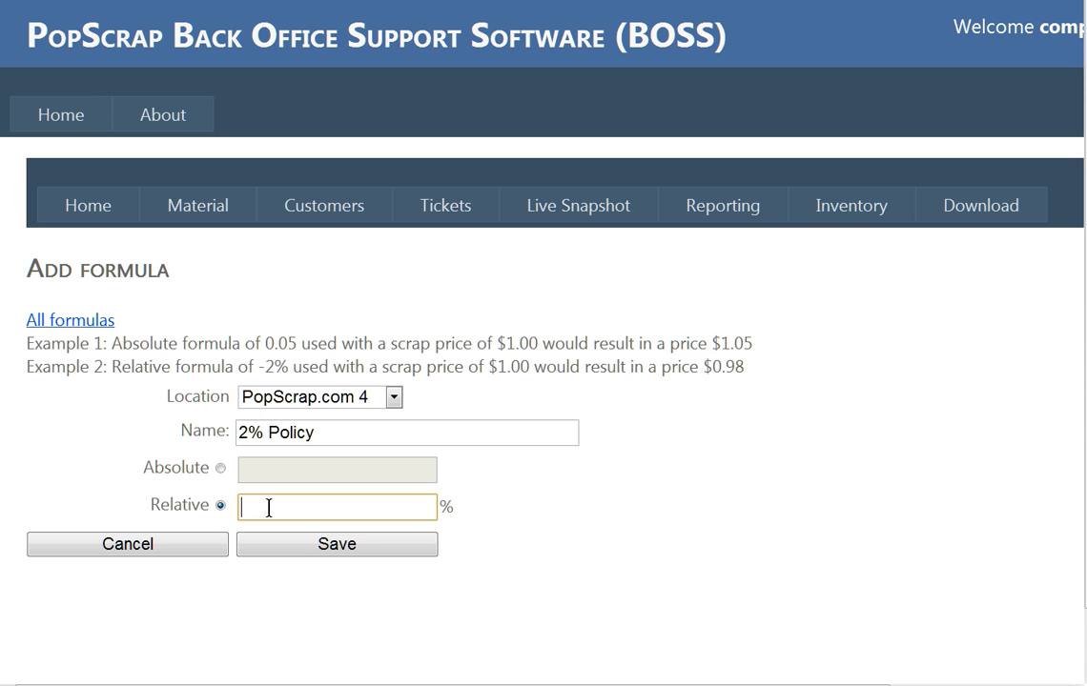
{"action": "type", "text": "2"}
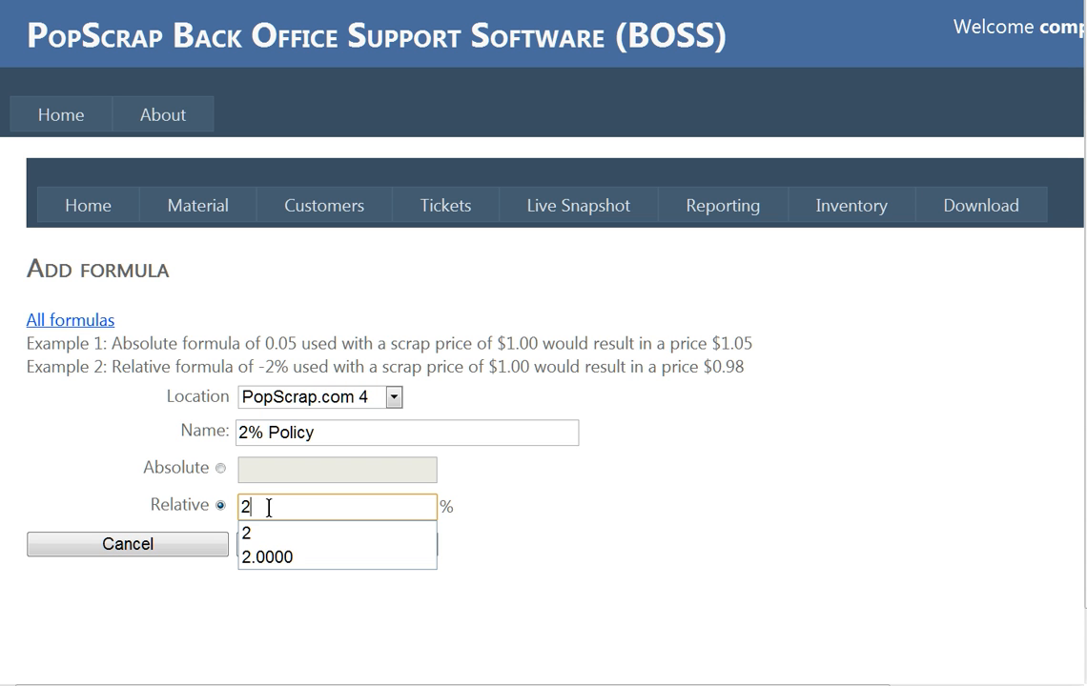
{"action": "left_click", "coordinate": [286, 536]}
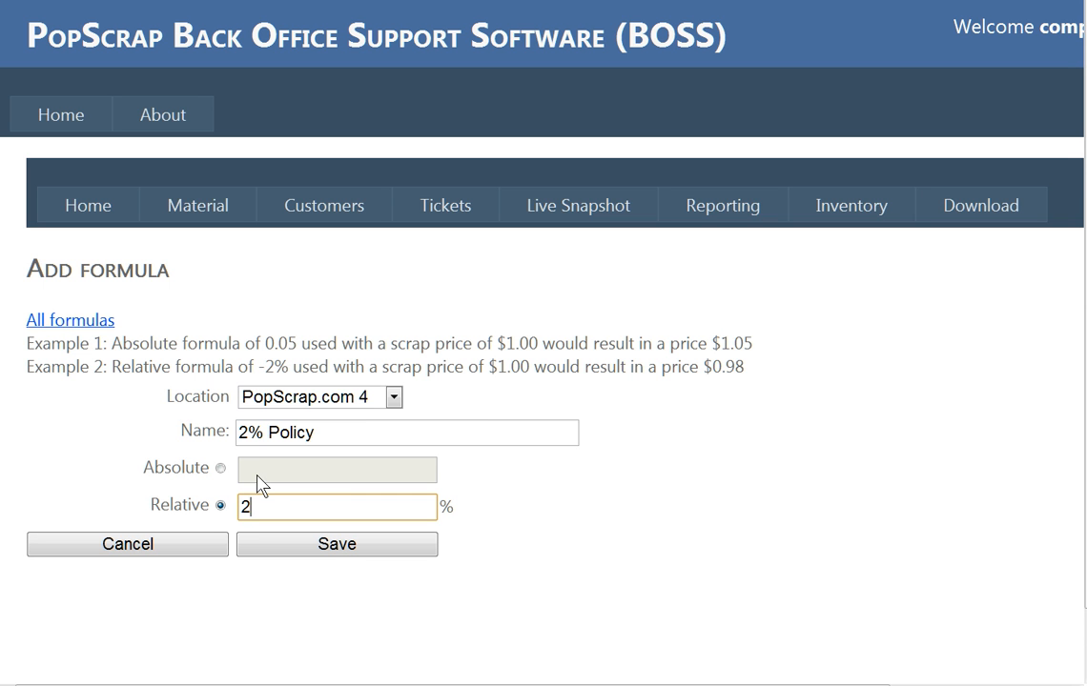
{"action": "left_click", "coordinate": [334, 544]}
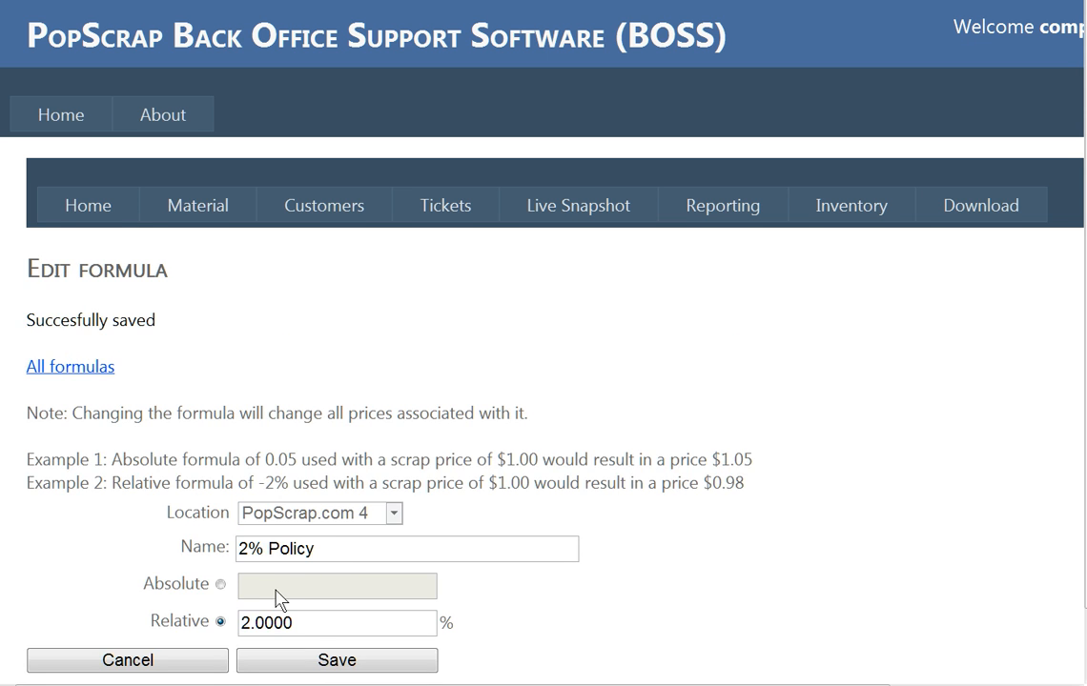
List the PopScrap.com 4 price sheets, showing Dealer 1 and Dealer 2.
{"action": "scroll", "coordinate": [338, 594], "scroll_direction": "down", "scroll_amount": 1}
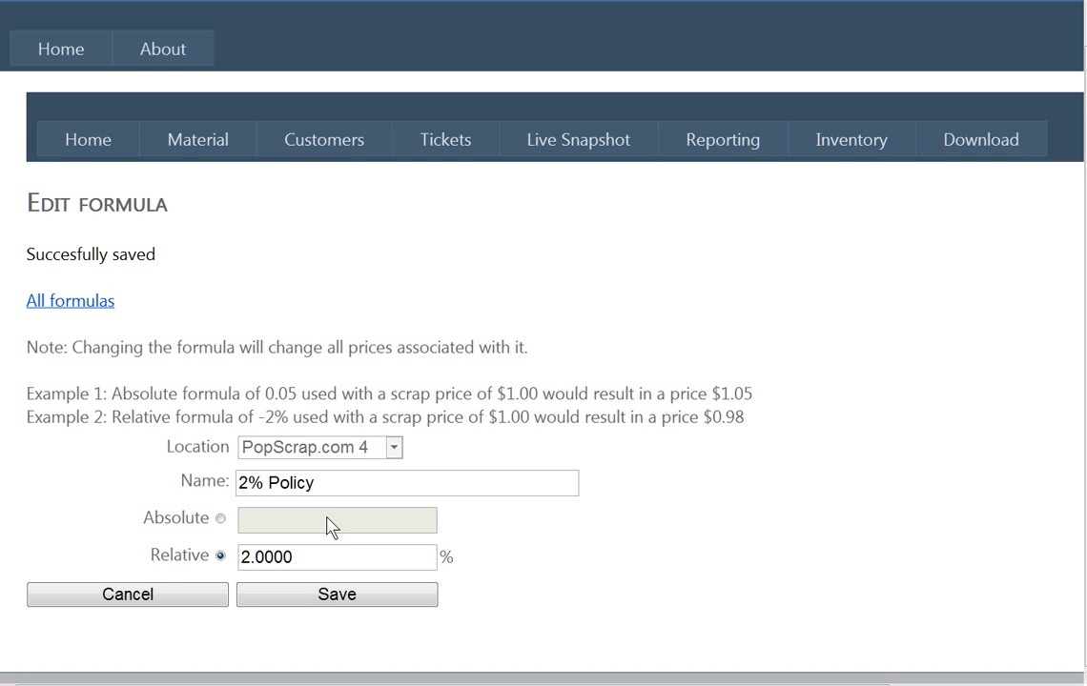
{"action": "mouse_move", "coordinate": [209, 145]}
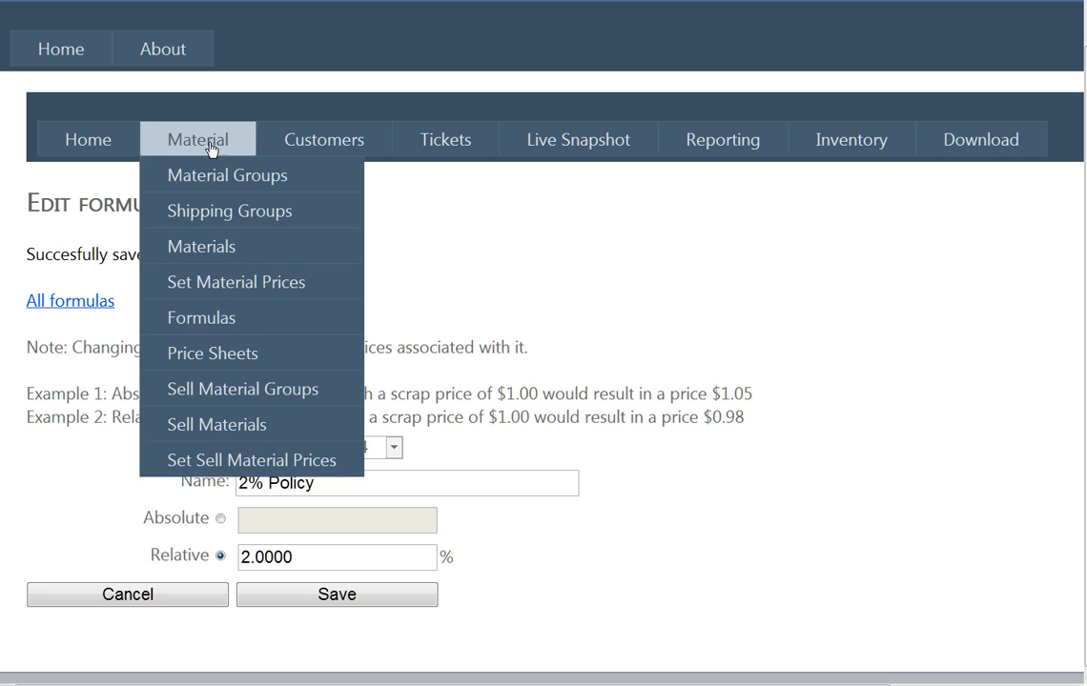
{"action": "left_click", "coordinate": [219, 355]}
{"action": "left_click", "coordinate": [281, 373]}
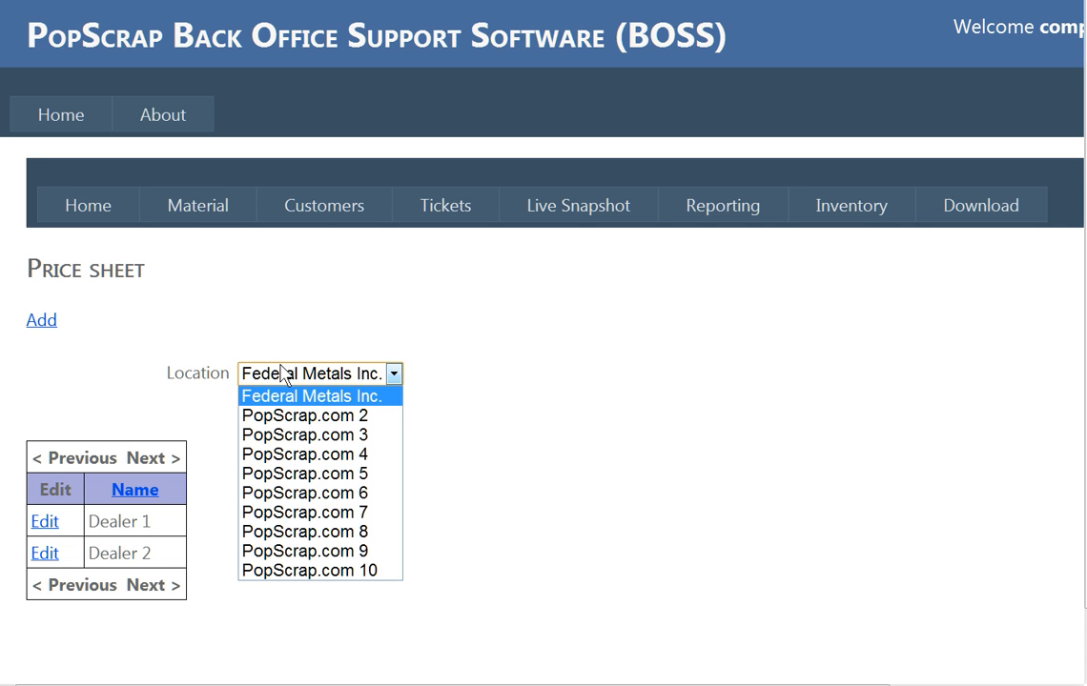
{"action": "left_click", "coordinate": [299, 454]}
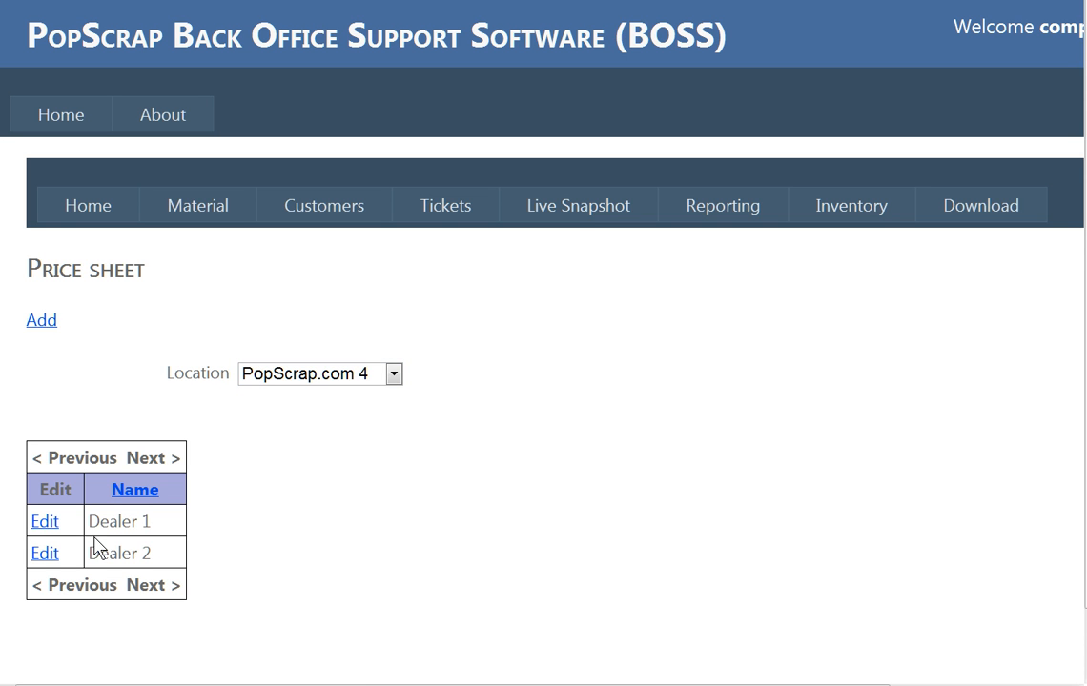
Start a new price sheet at PopScrap.com 4 named after the customer.
{"action": "left_click", "coordinate": [50, 329]}
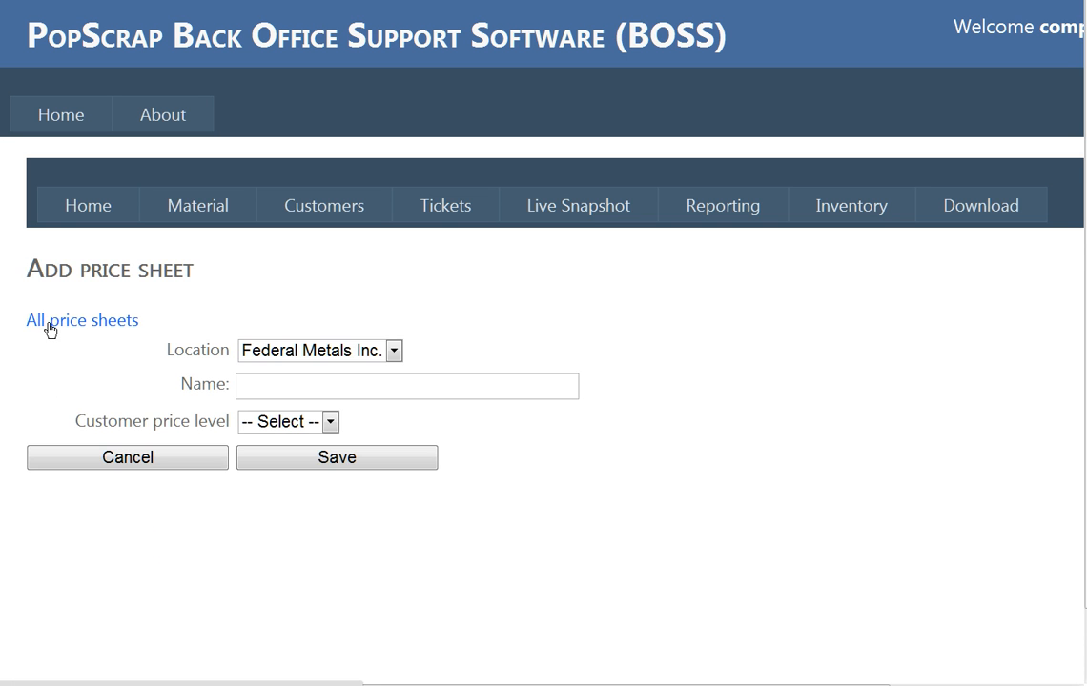
{"action": "left_click", "coordinate": [396, 356]}
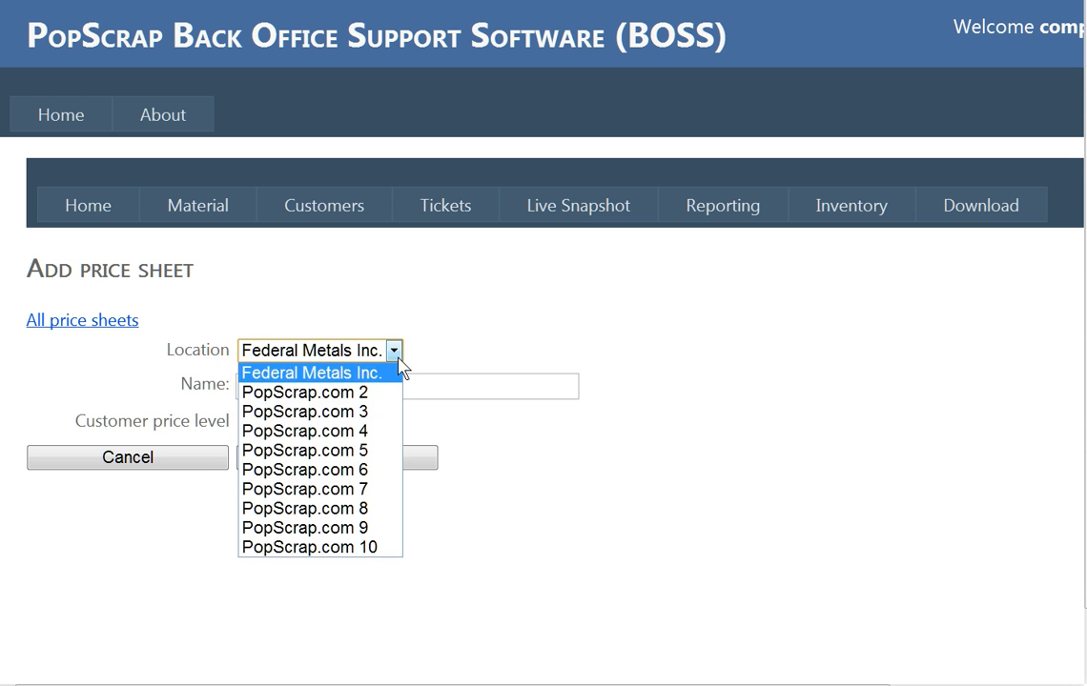
{"action": "left_click", "coordinate": [381, 432]}
{"action": "left_click", "coordinate": [308, 387]}
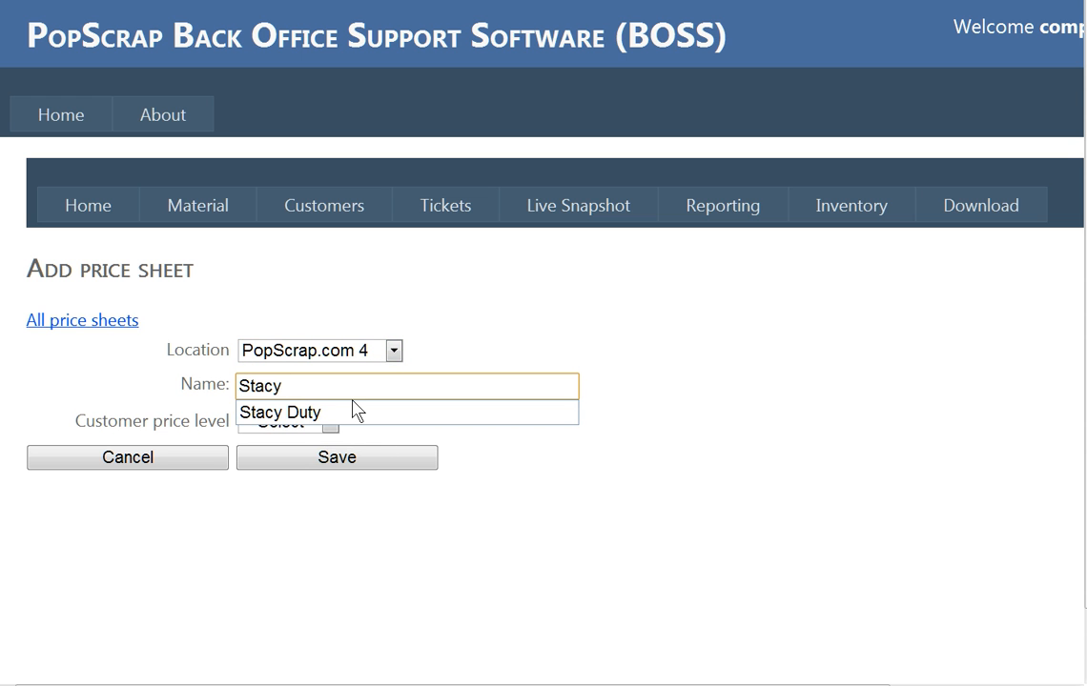
{"action": "left_click", "coordinate": [350, 413]}
Set the sheet's customer price level to Public and save it.
{"action": "left_click", "coordinate": [330, 421]}
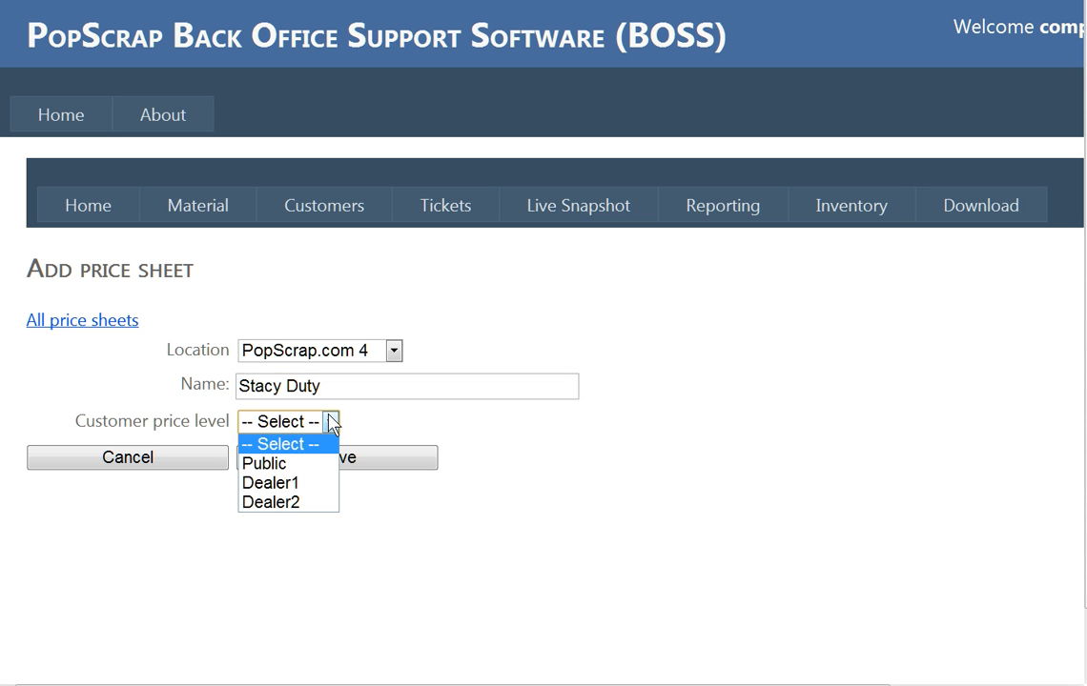
{"action": "left_click", "coordinate": [299, 465]}
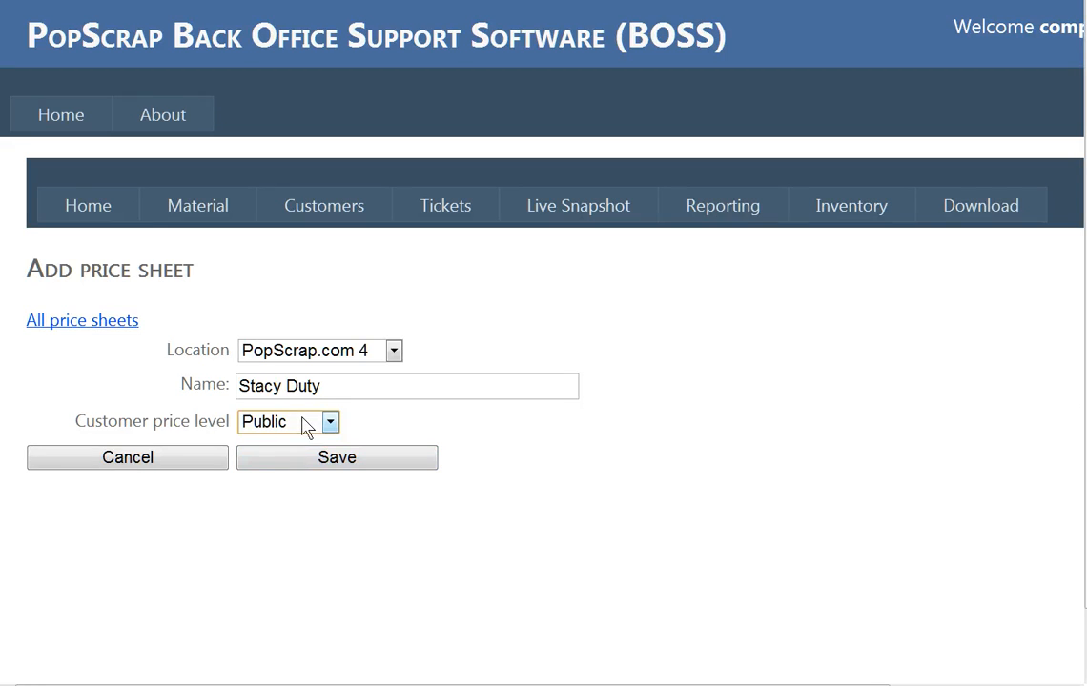
{"action": "left_click", "coordinate": [325, 461]}
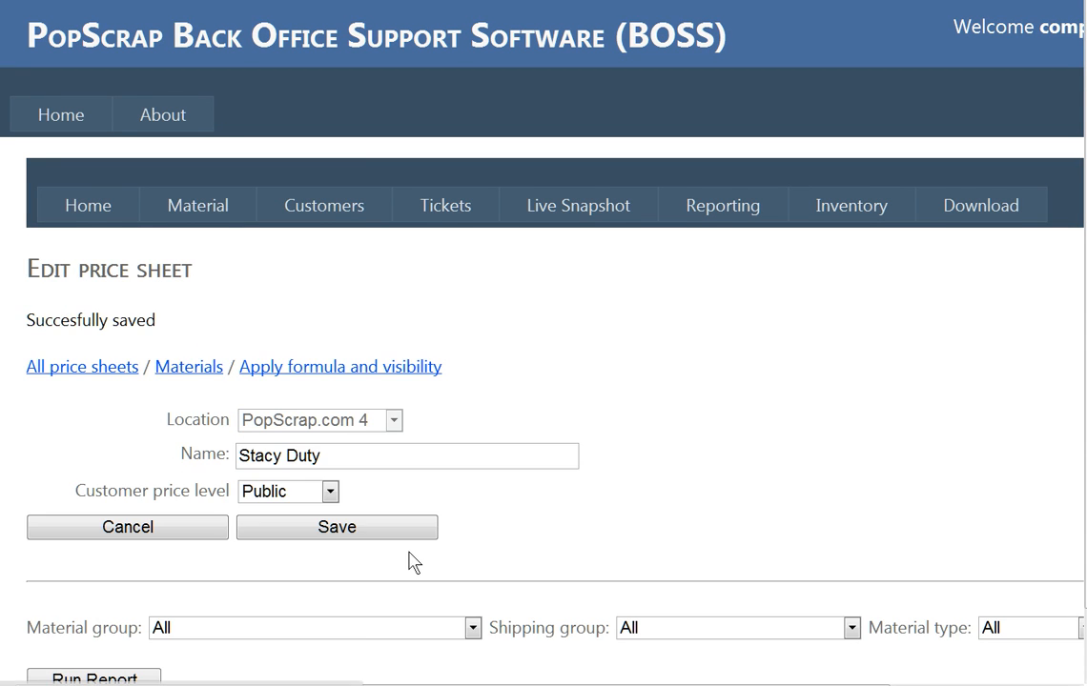
{"action": "scroll", "coordinate": [411, 562], "scroll_direction": "down", "scroll_amount": 1}
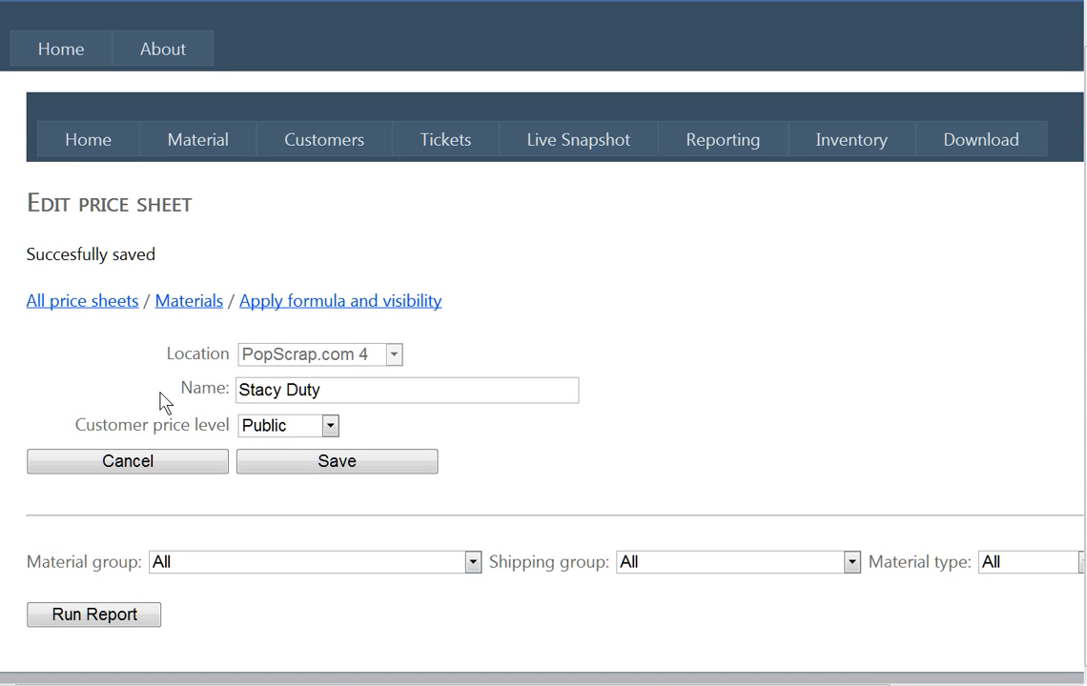
Apply the 2% Policy formula to AL BREAKAGE under ALUMINUM materials.
{"action": "left_click", "coordinate": [184, 307]}
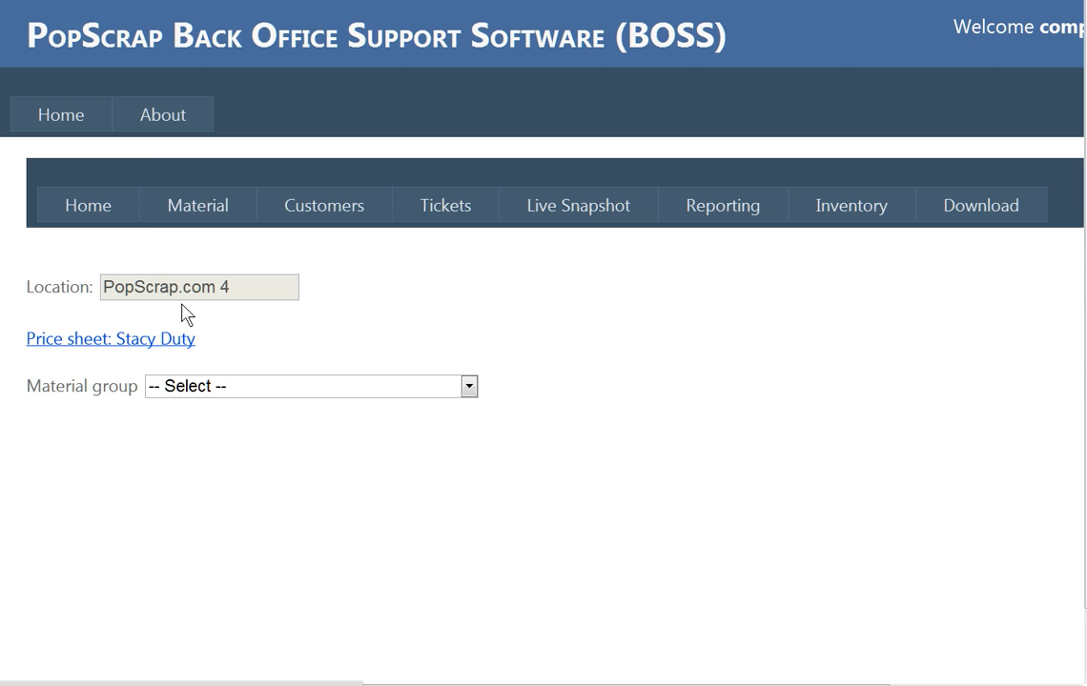
{"action": "left_click", "coordinate": [218, 388]}
{"action": "left_click", "coordinate": [212, 35]}
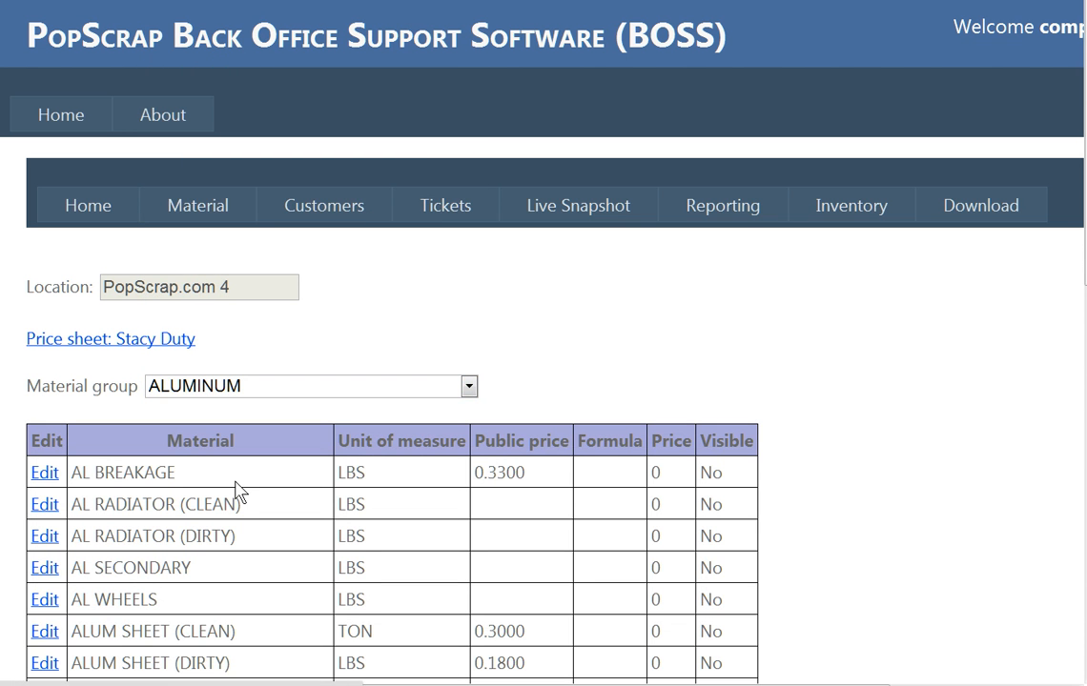
{"action": "left_click", "coordinate": [44, 474]}
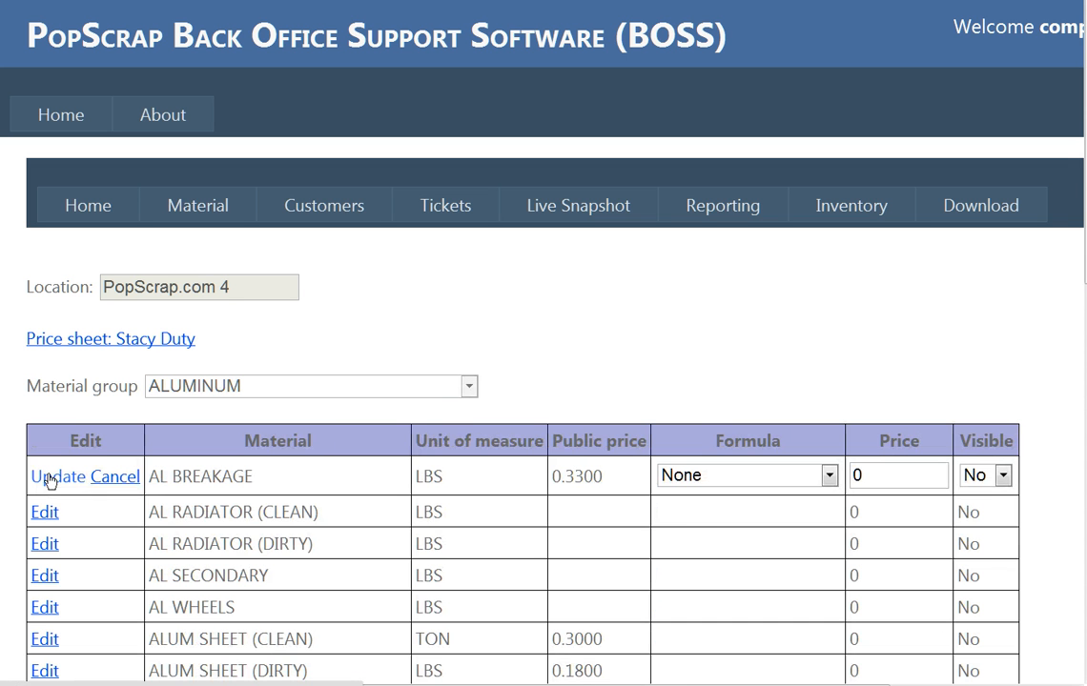
{"action": "left_click", "coordinate": [833, 475]}
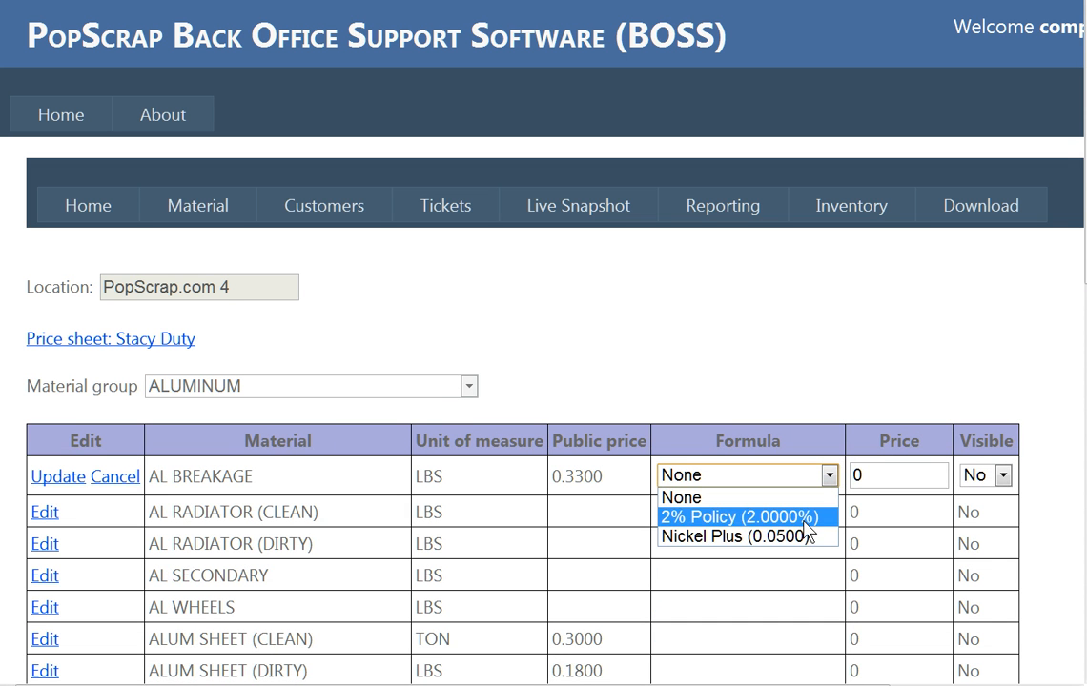
{"action": "left_click", "coordinate": [820, 517]}
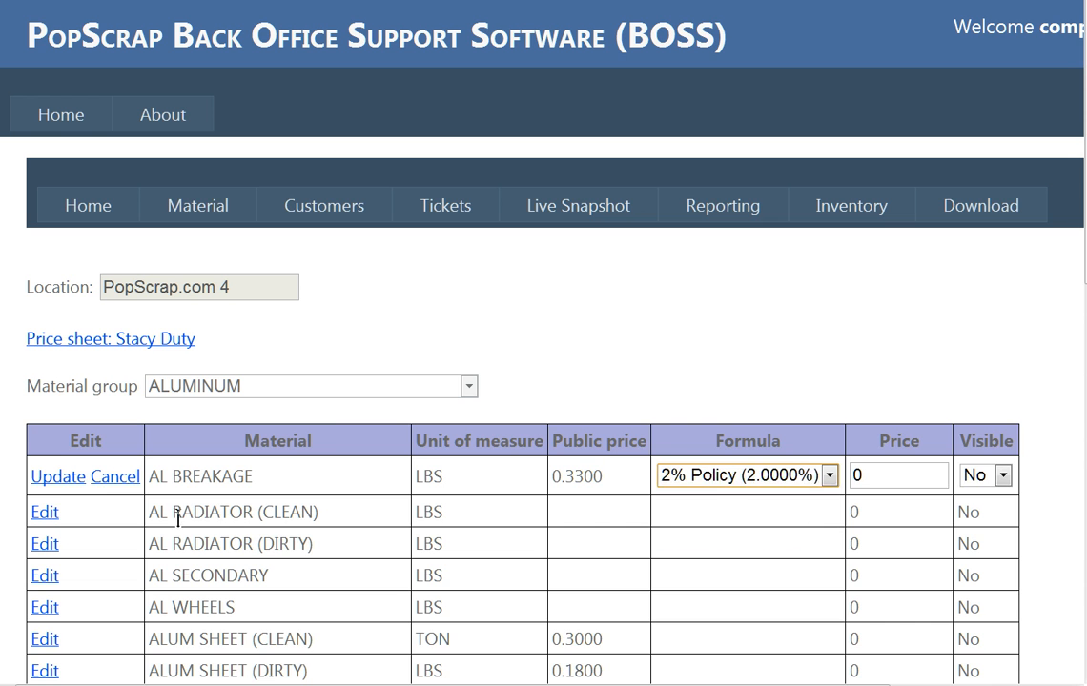
{"action": "left_click", "coordinate": [54, 481]}
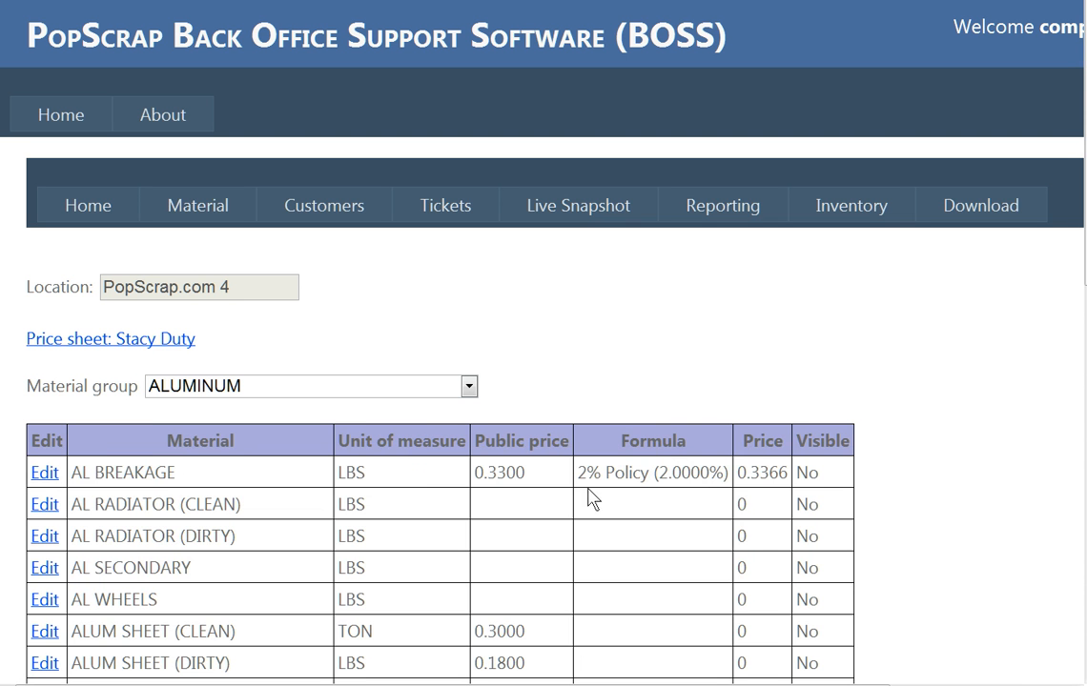
Set AL BREAKAGE to visible Yes.
{"action": "left_click", "coordinate": [44, 473]}
{"action": "left_click", "coordinate": [1003, 476]}
{"action": "left_click", "coordinate": [982, 494]}
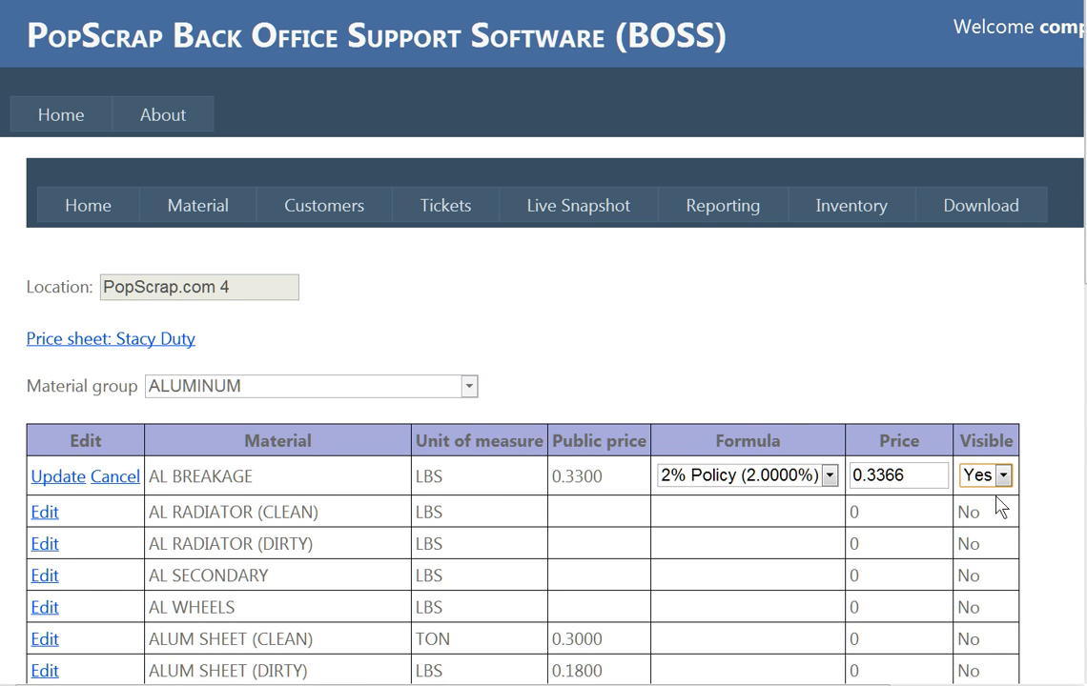
{"action": "left_click", "coordinate": [52, 479]}
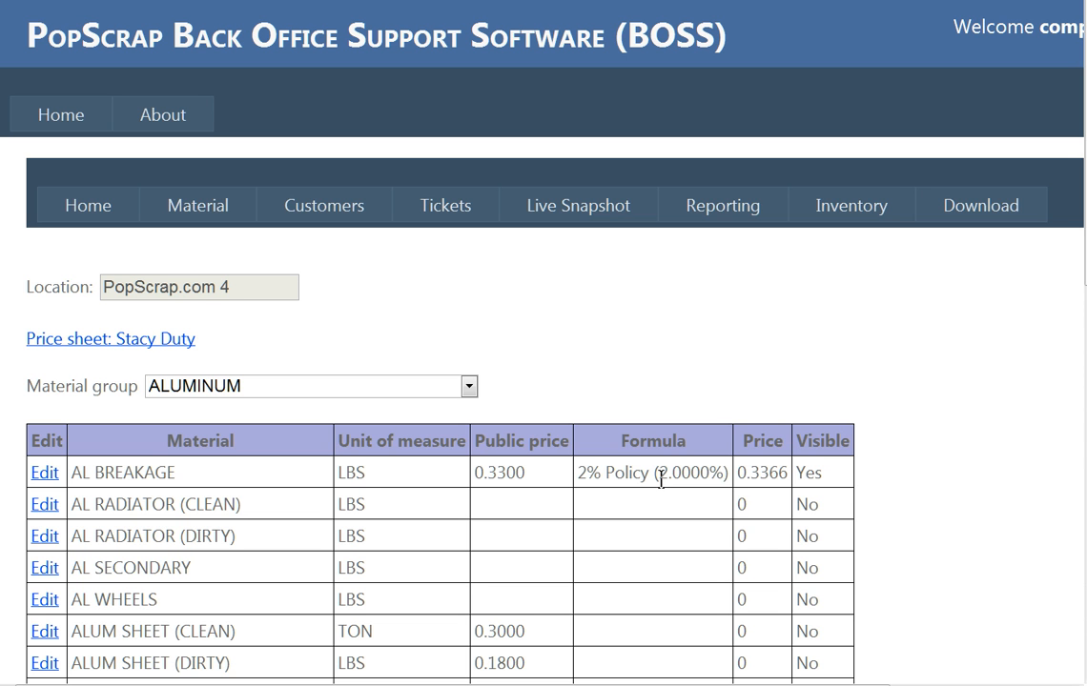
In the bulk formula settings, assign 2% Policy to the BRASS group.
{"action": "left_click", "coordinate": [107, 341]}
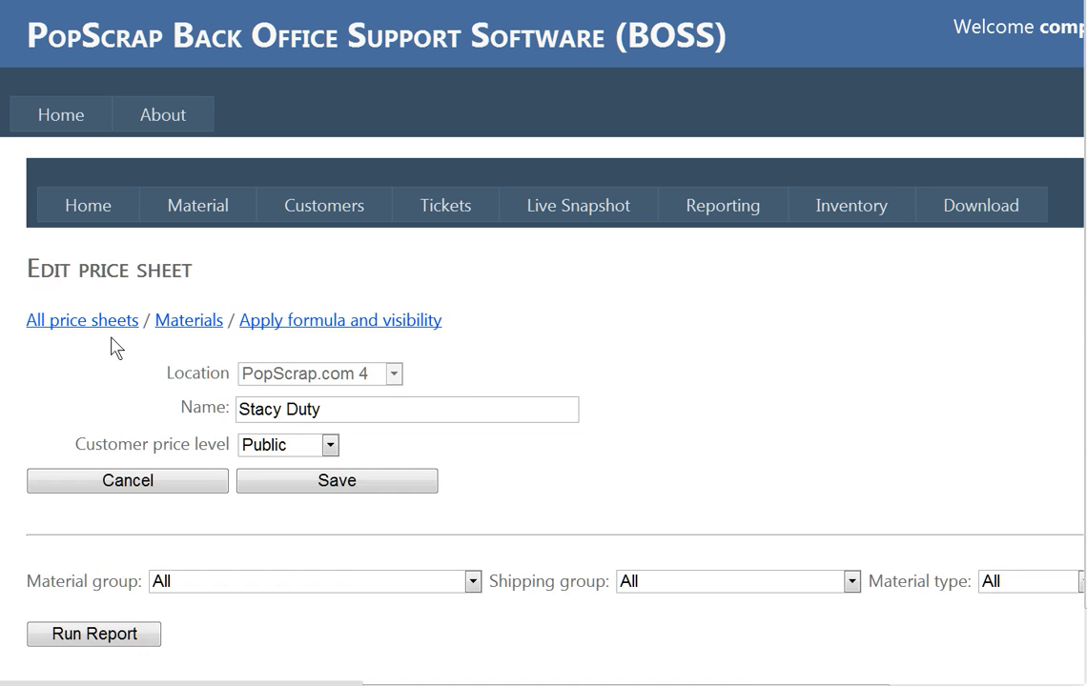
{"action": "left_click", "coordinate": [300, 327]}
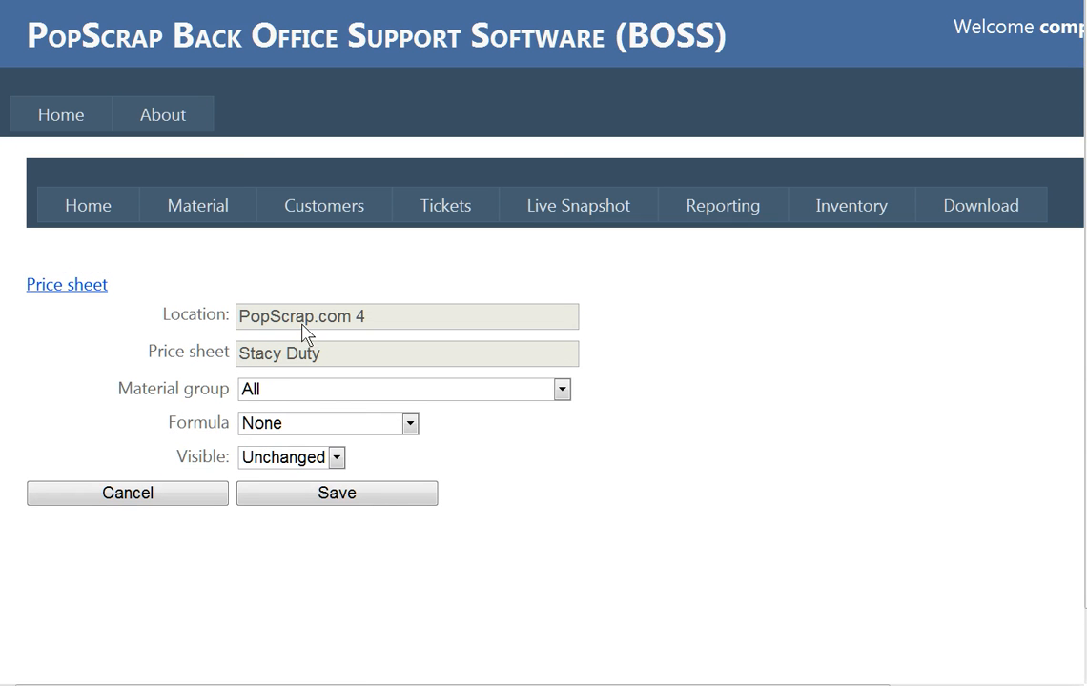
{"action": "left_click", "coordinate": [271, 399]}
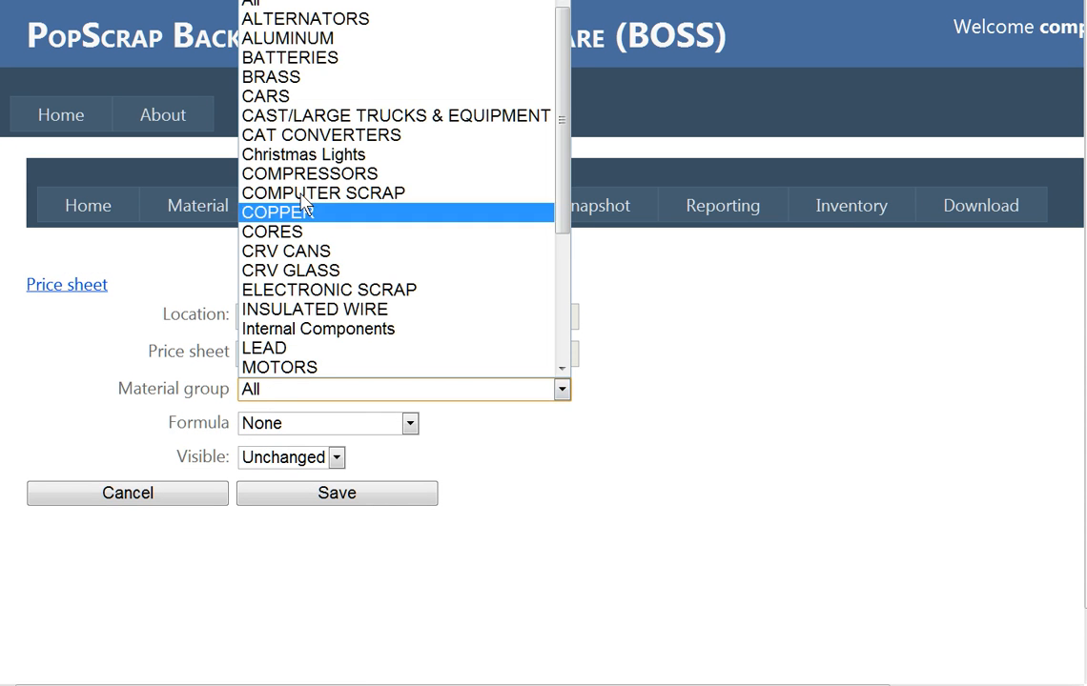
{"action": "left_click", "coordinate": [271, 77]}
{"action": "left_click", "coordinate": [410, 424]}
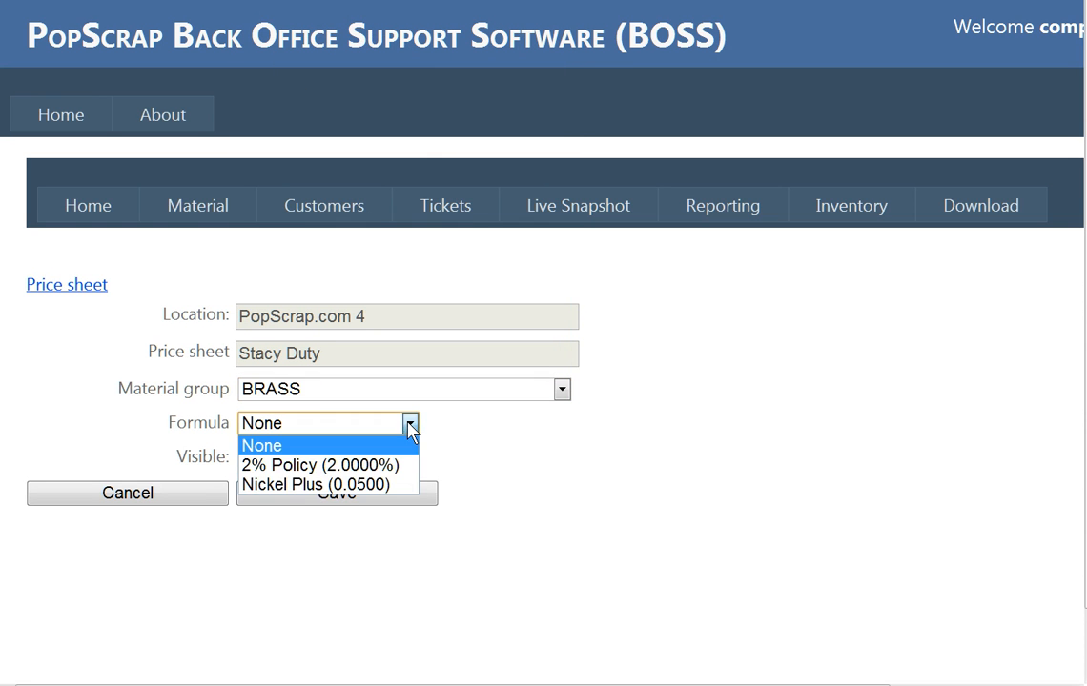
{"action": "left_click", "coordinate": [391, 466]}
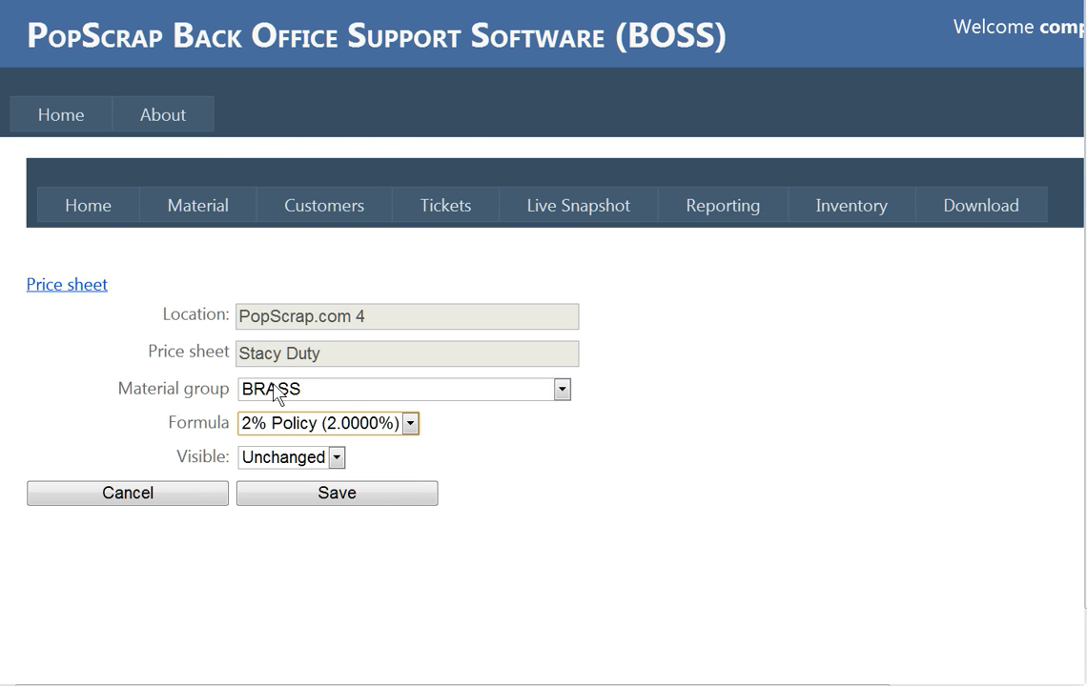
Set COPPER to Nickel Plus (0.0500), visible Yes, save, and switch to PopScrap.
{"action": "left_click", "coordinate": [374, 393]}
{"action": "left_click", "coordinate": [329, 216]}
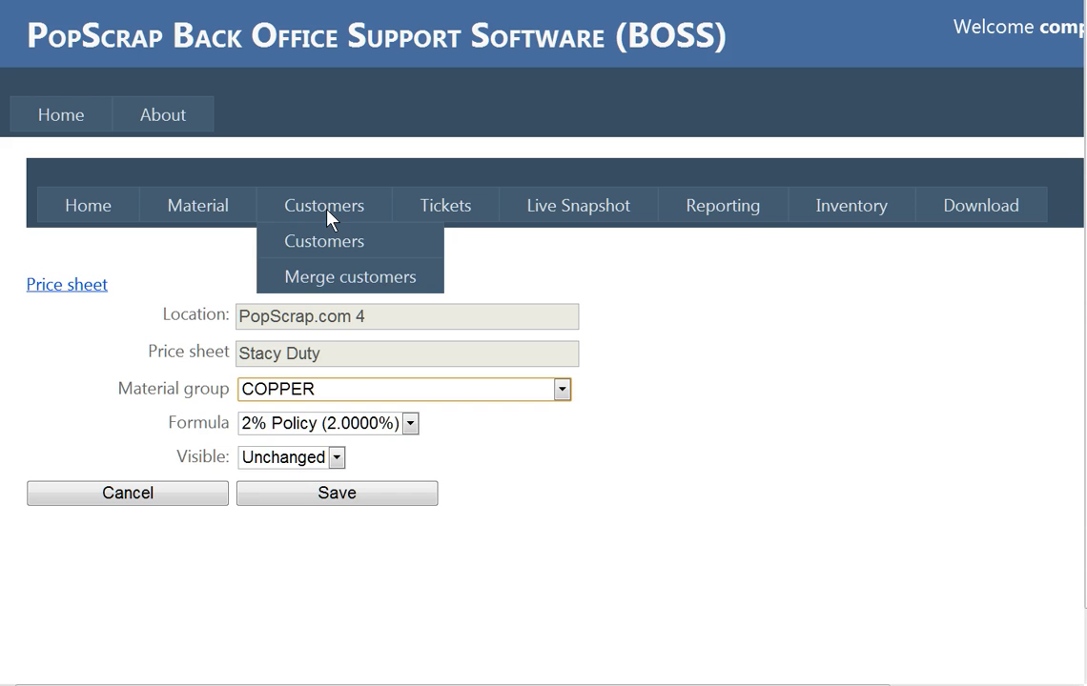
{"action": "left_click", "coordinate": [409, 424]}
{"action": "left_click", "coordinate": [315, 482]}
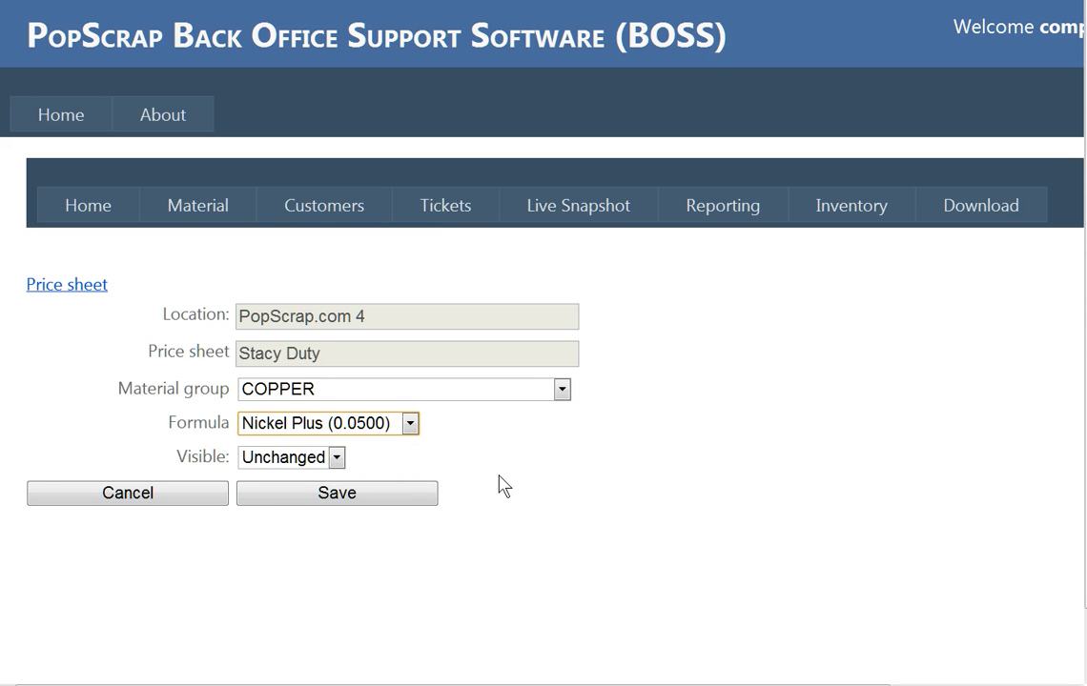
{"action": "left_click", "coordinate": [336, 458]}
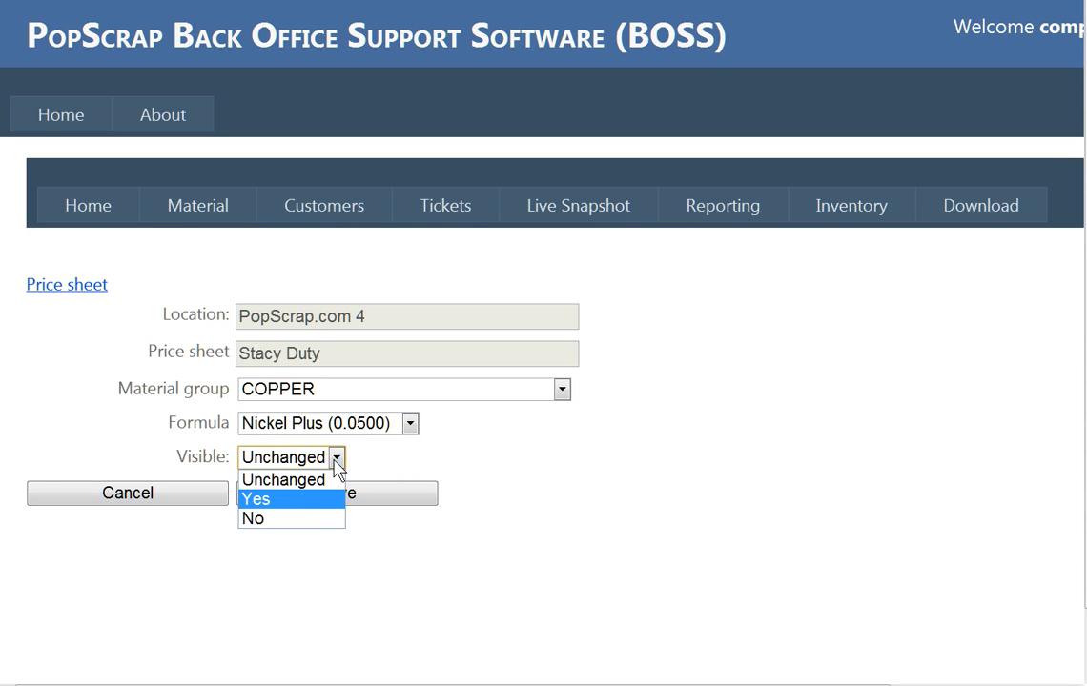
{"action": "left_click", "coordinate": [314, 501]}
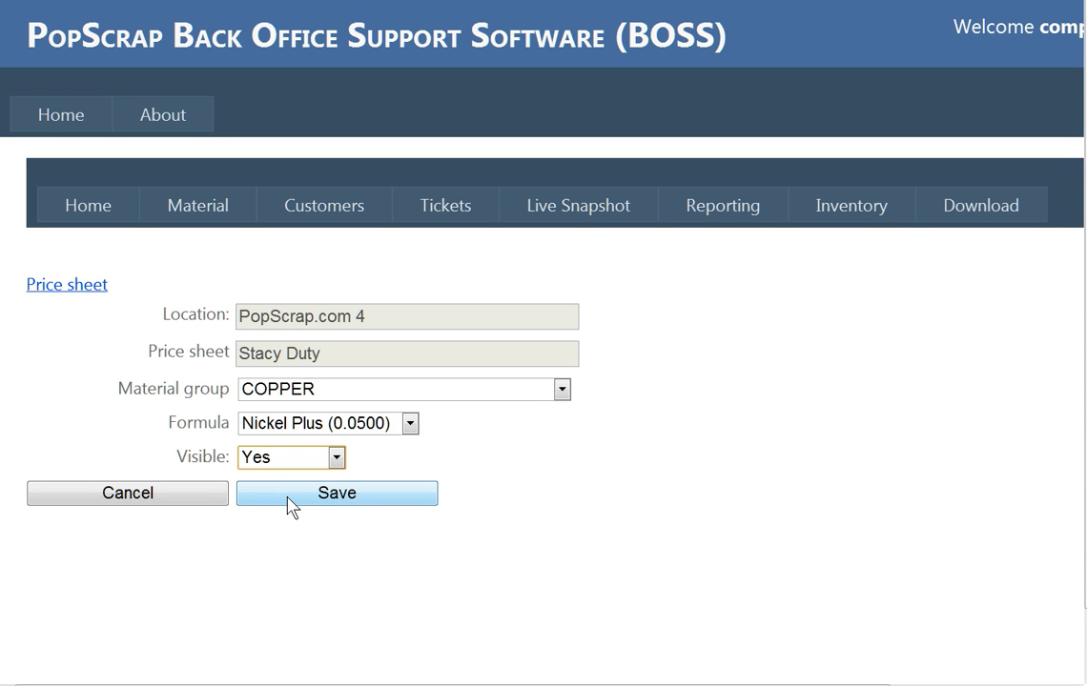
{"action": "left_click", "coordinate": [409, 423]}
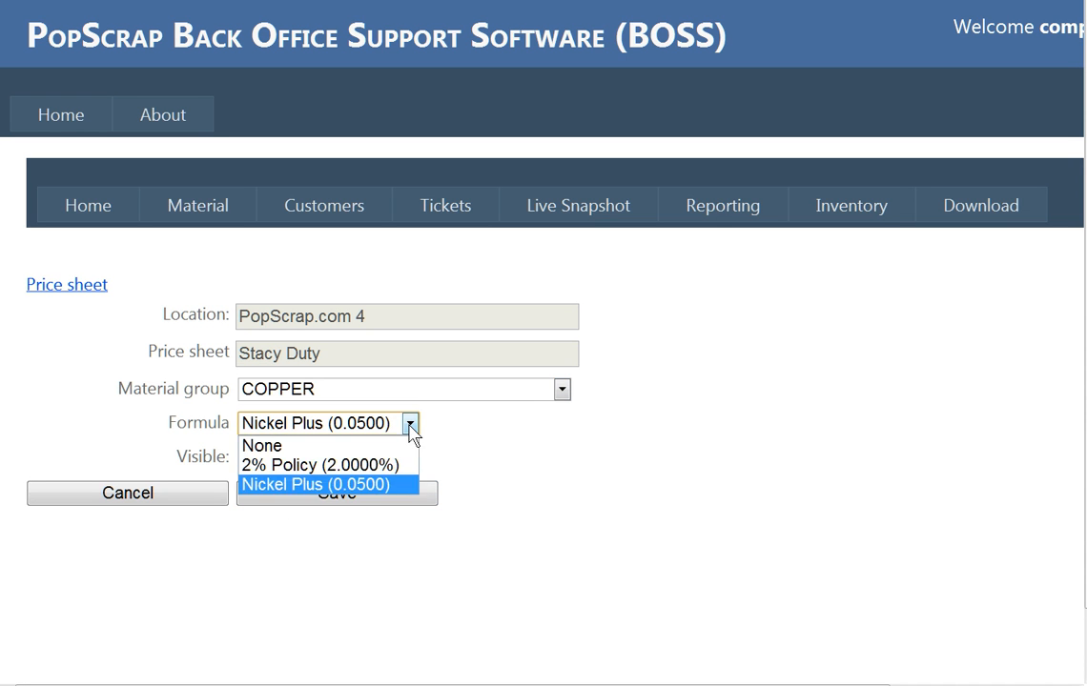
{"action": "left_click", "coordinate": [360, 484]}
{"action": "left_click", "coordinate": [360, 496]}
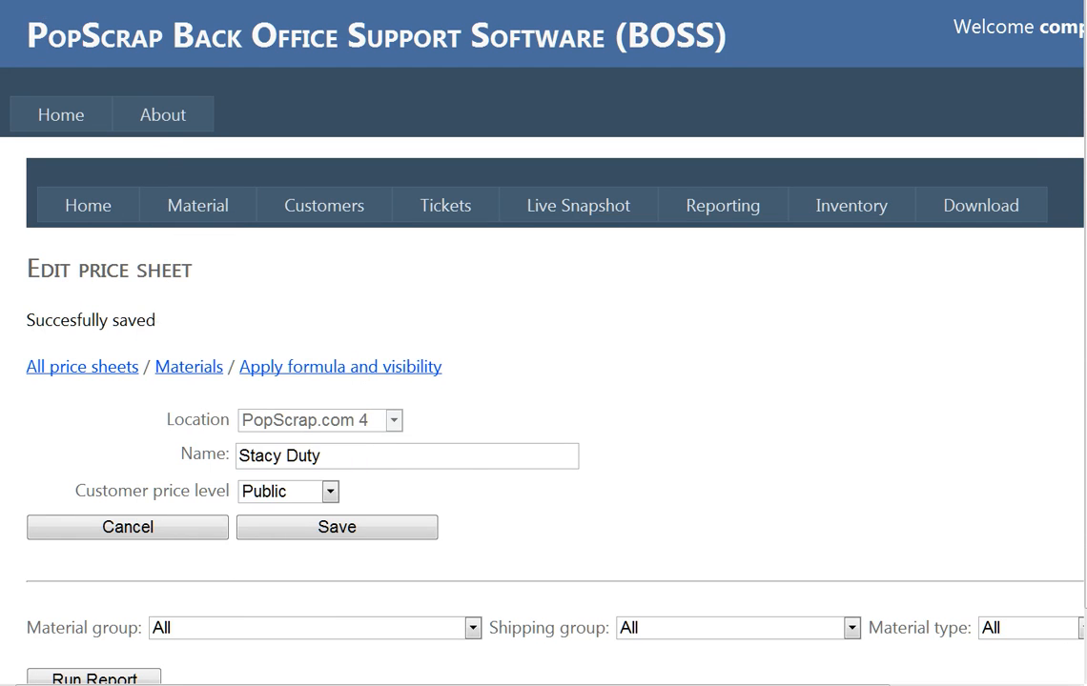
{"action": "key", "text": "alt+Tab"}
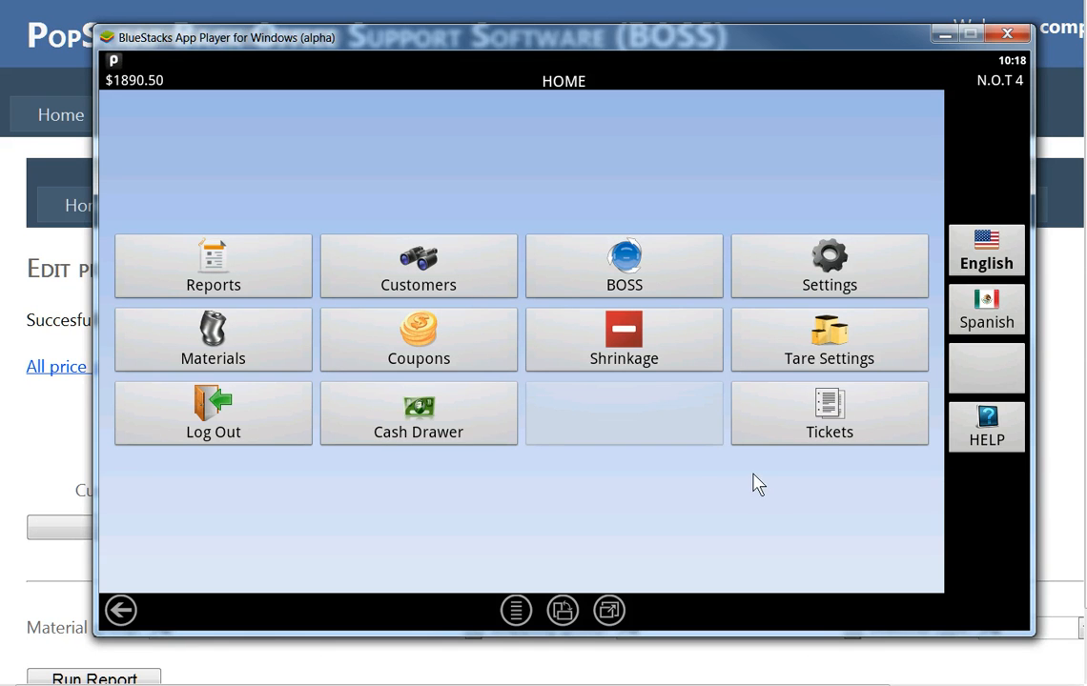
Continue ticket #1231, attach the customer, and change their price level to their own sheet.
{"action": "left_click", "coordinate": [799, 441]}
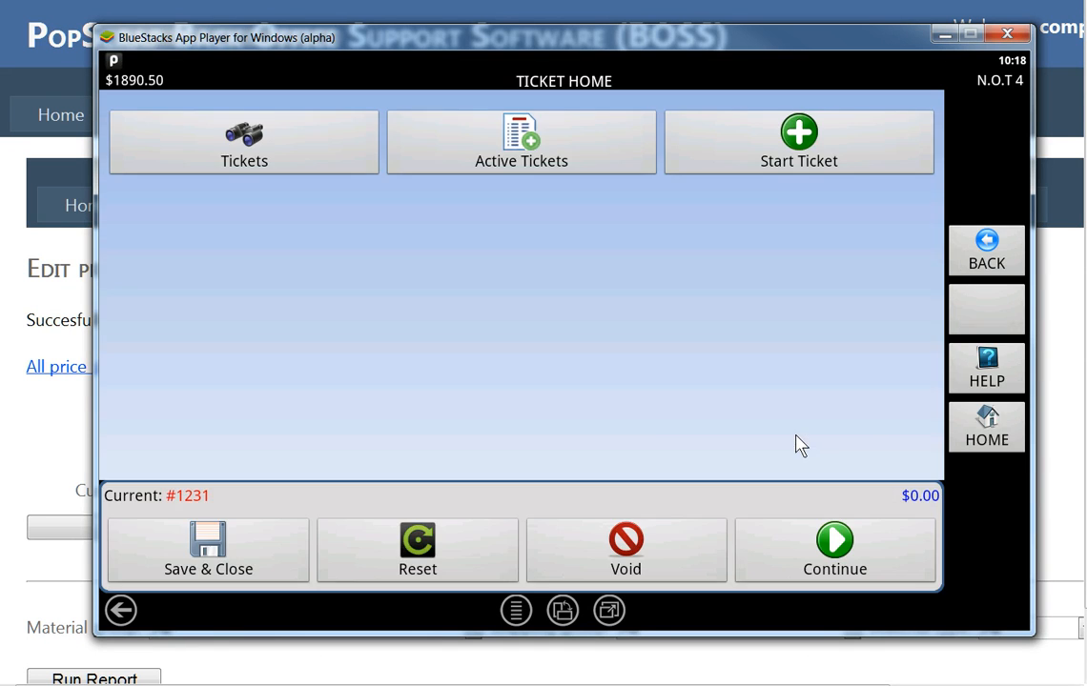
{"action": "left_click", "coordinate": [807, 570]}
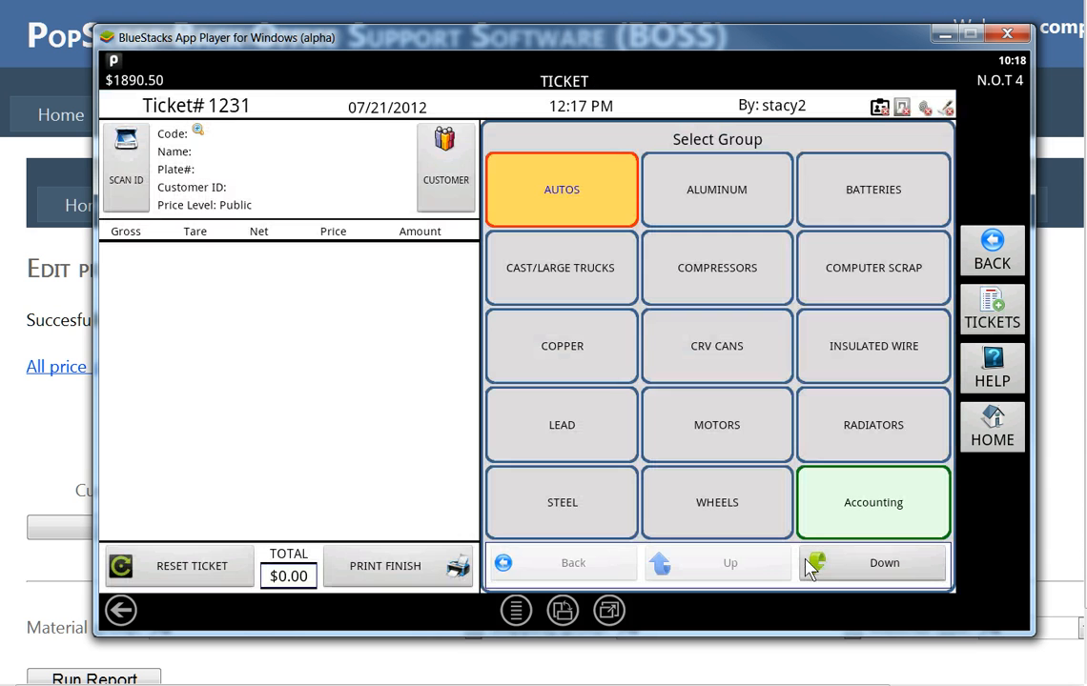
{"action": "left_click", "coordinate": [435, 195]}
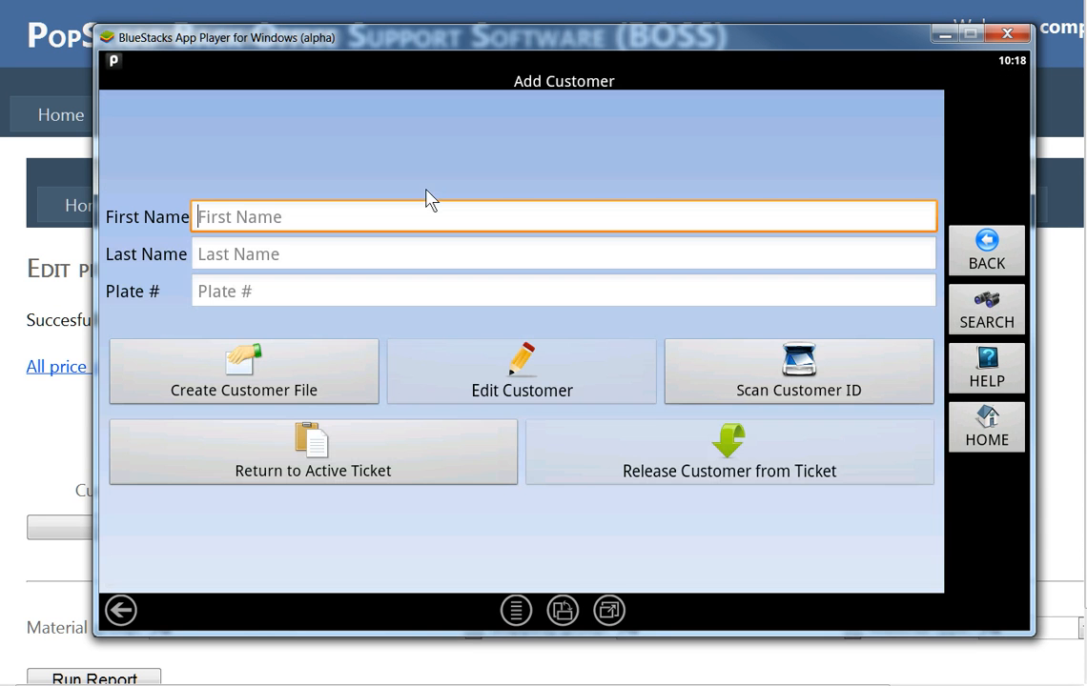
{"action": "type", "text": "Sta"}
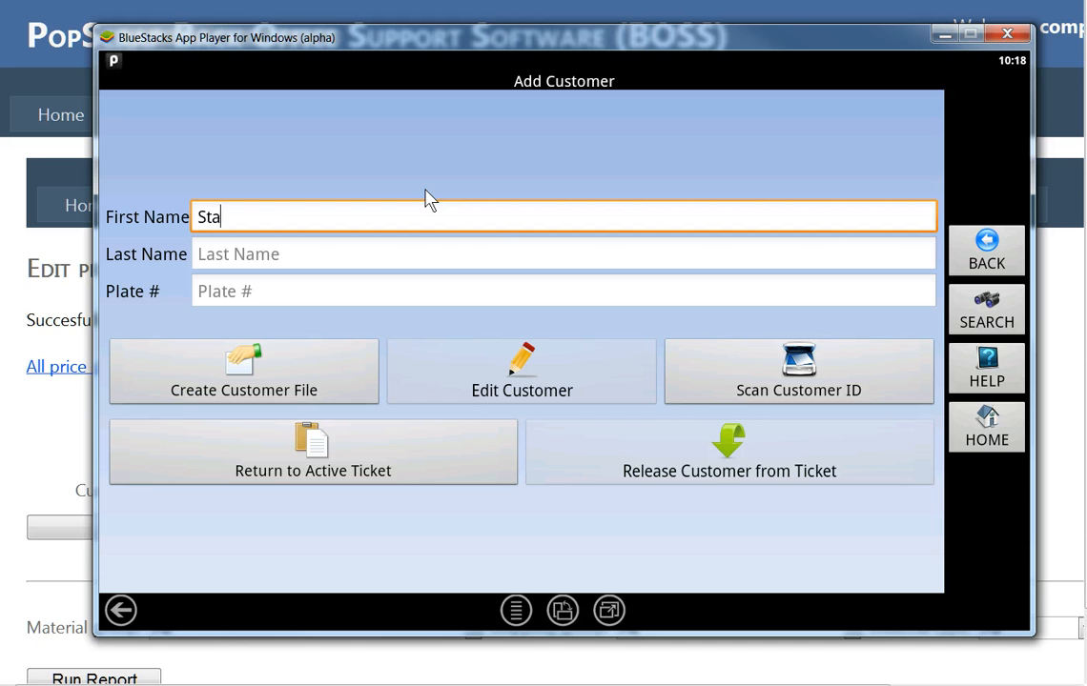
{"action": "left_click", "coordinate": [982, 318]}
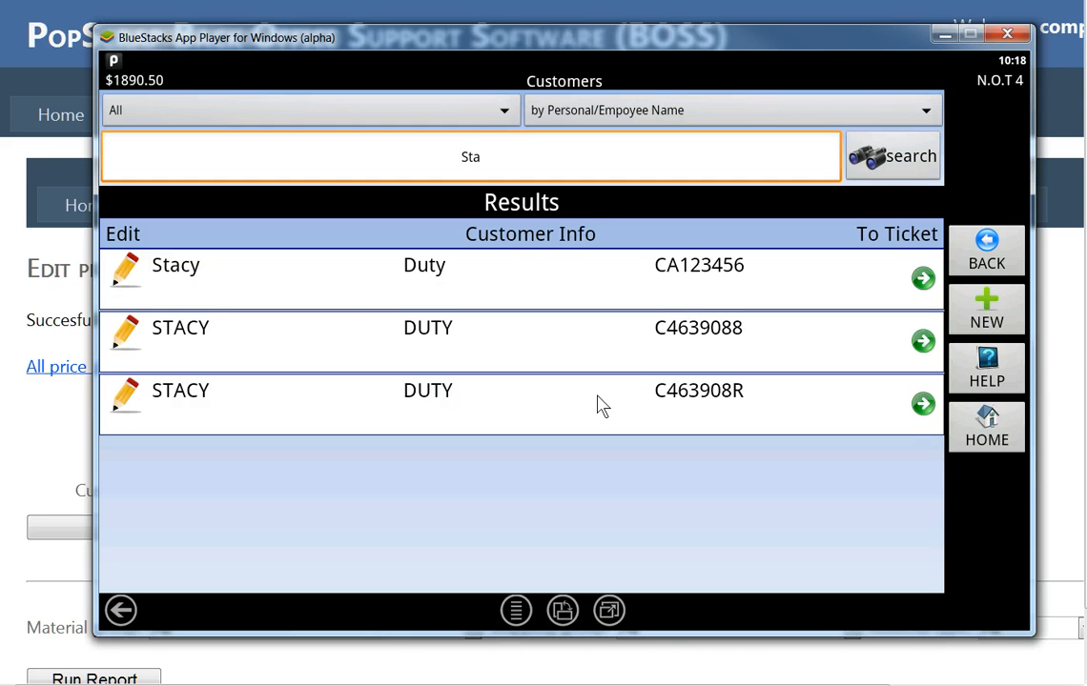
{"action": "left_click", "coordinate": [122, 405]}
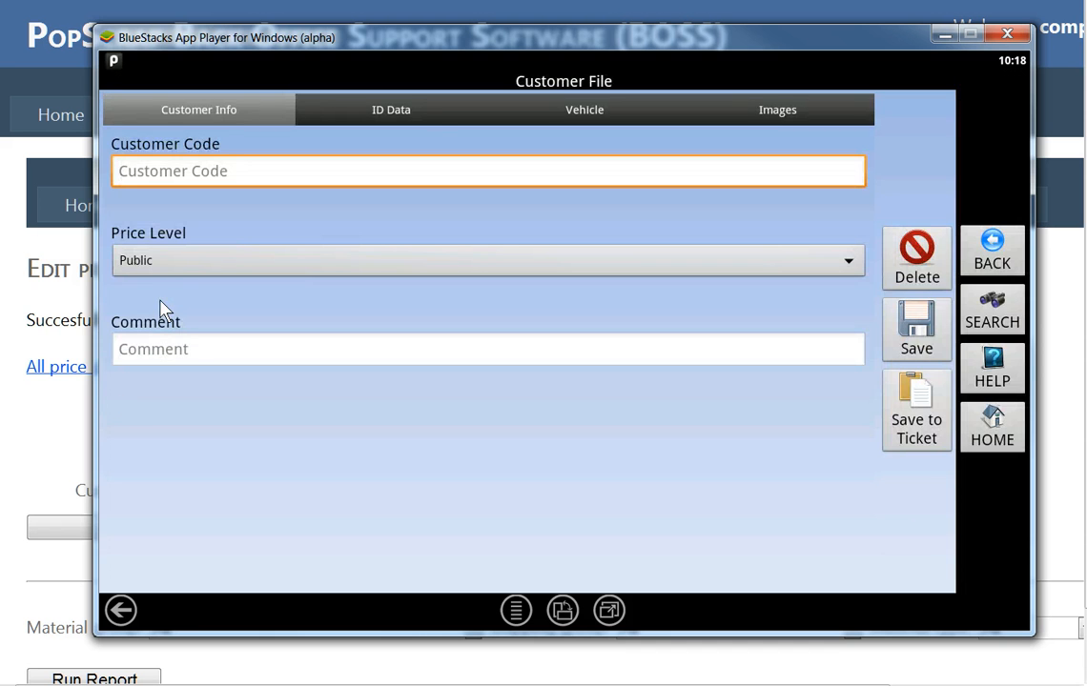
{"action": "left_click", "coordinate": [161, 266]}
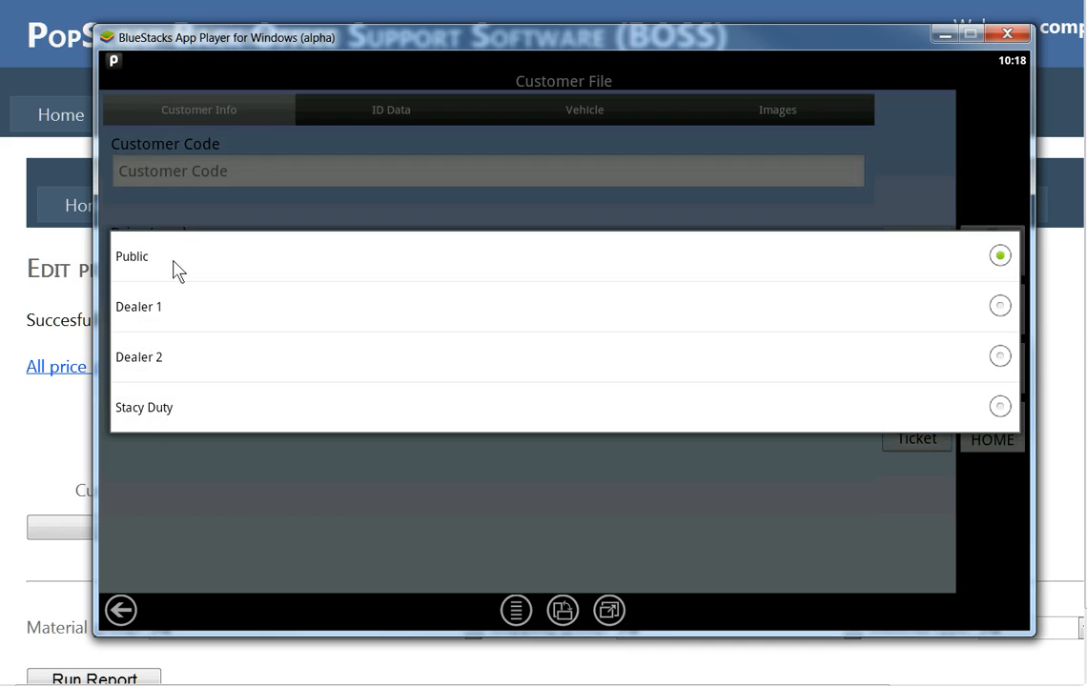
{"action": "left_click", "coordinate": [158, 408]}
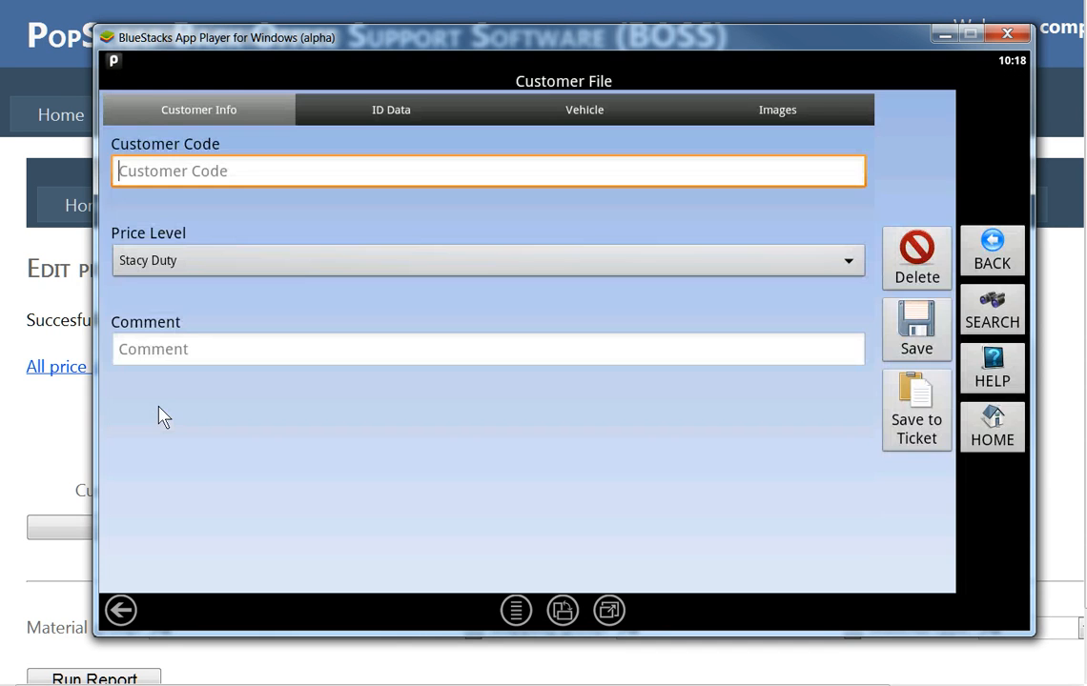
{"action": "left_click", "coordinate": [918, 419]}
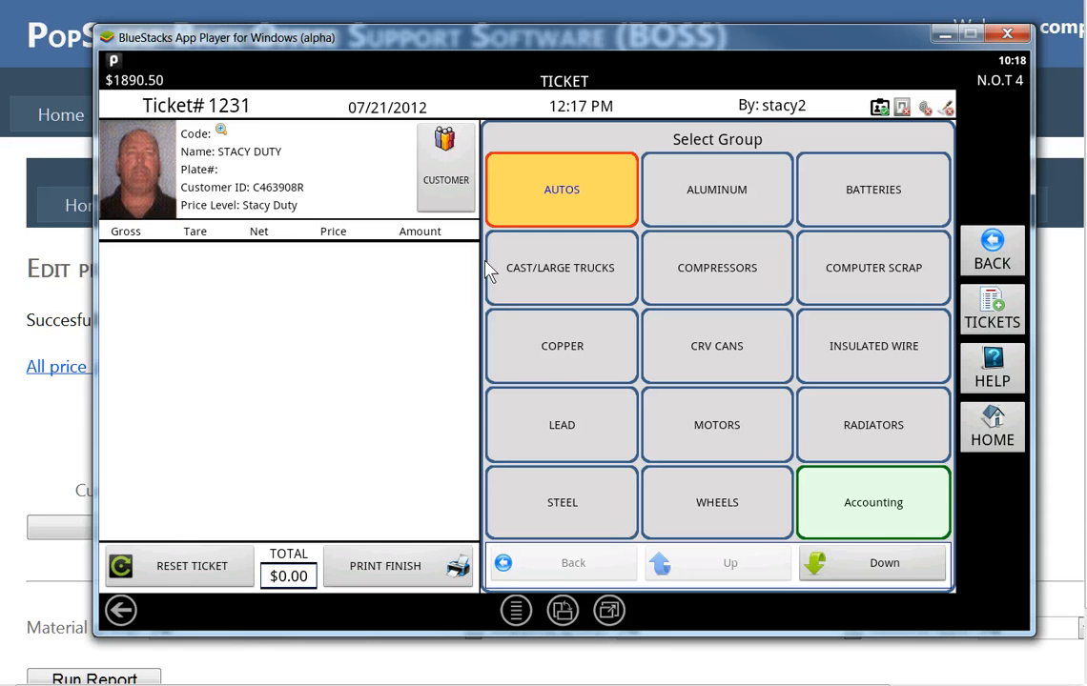
Add #1 COPPER at gross 20, zero tare, accepting the $2.85 price.
{"action": "left_click", "coordinate": [561, 359]}
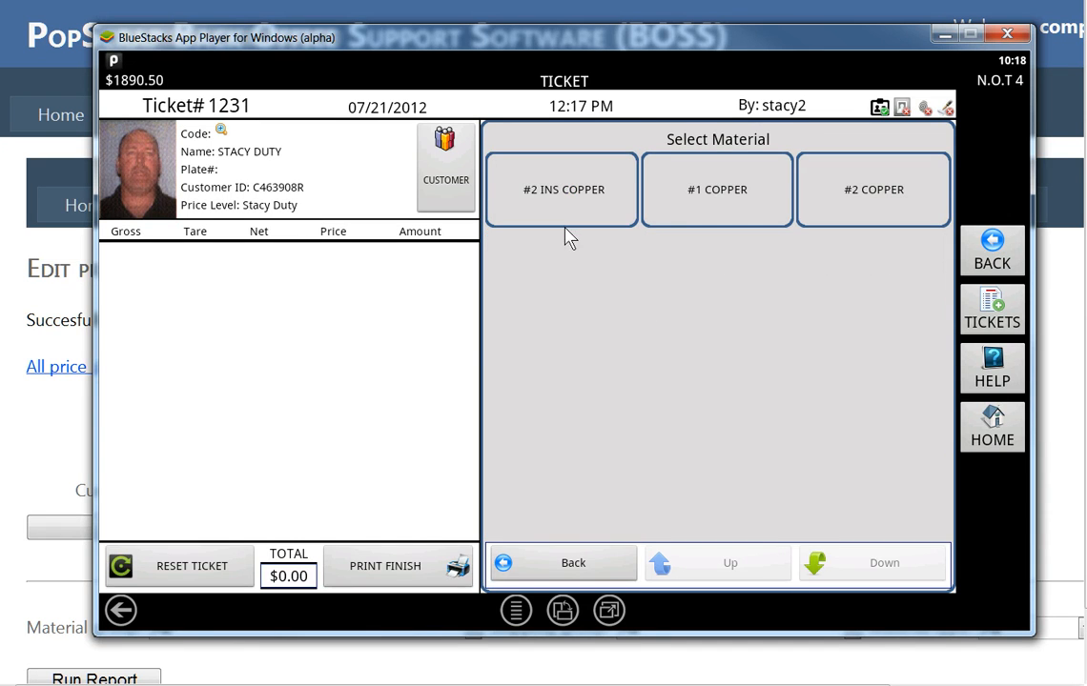
{"action": "left_click", "coordinate": [720, 221]}
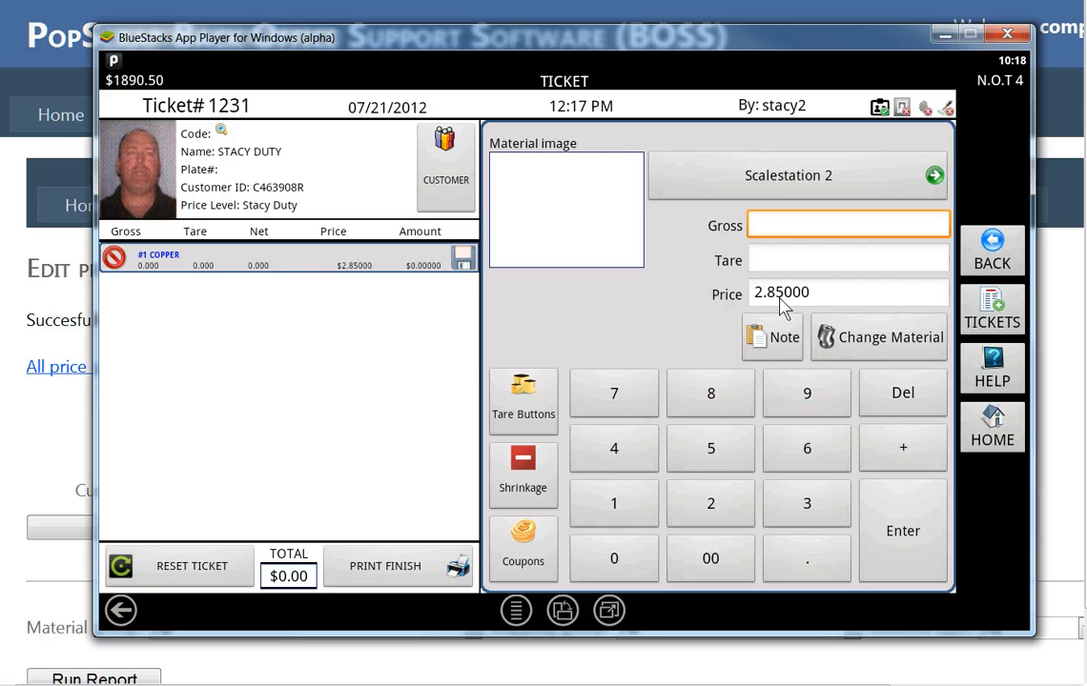
{"action": "left_click", "coordinate": [713, 508]}
{"action": "left_click", "coordinate": [648, 565]}
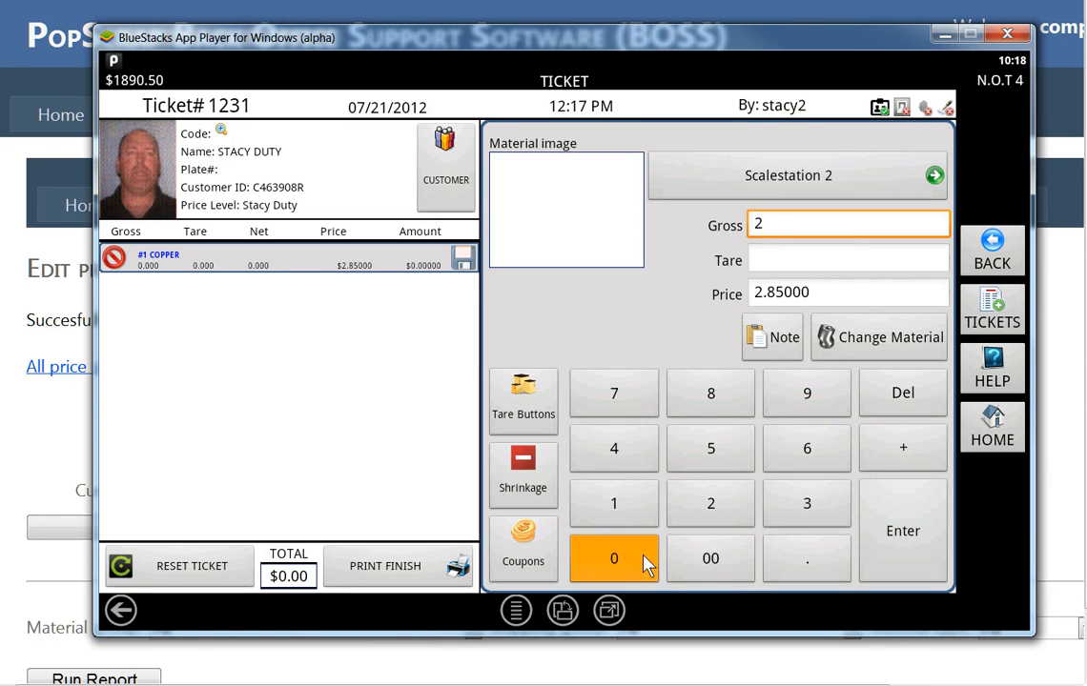
{"action": "left_click", "coordinate": [901, 539]}
{"action": "left_click", "coordinate": [896, 540]}
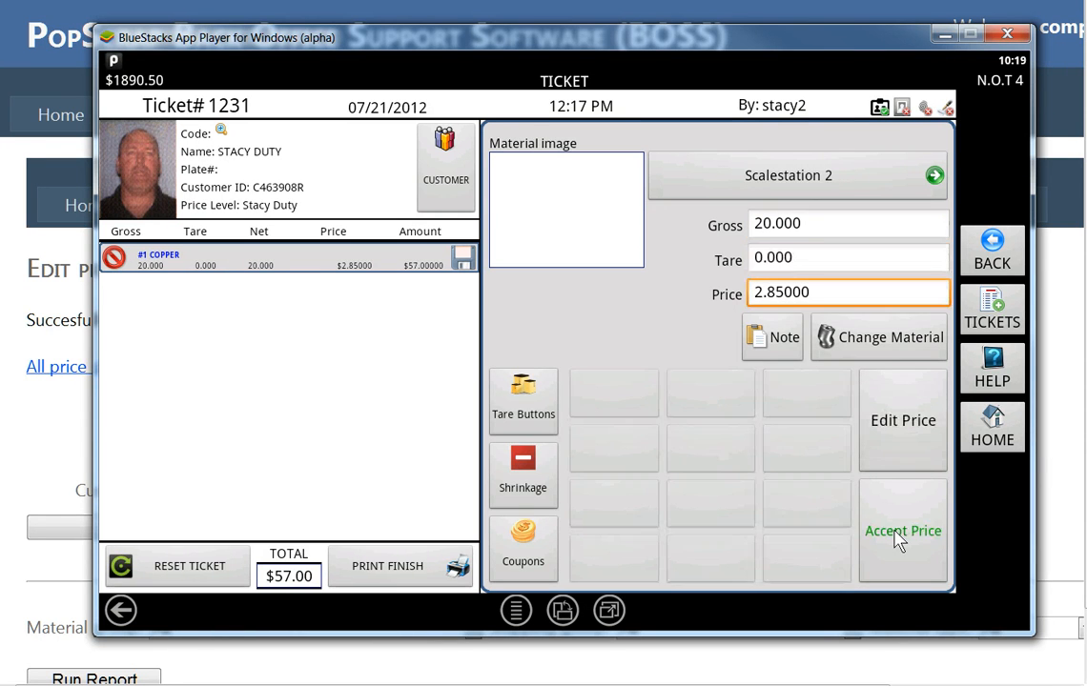
{"action": "left_click", "coordinate": [896, 540]}
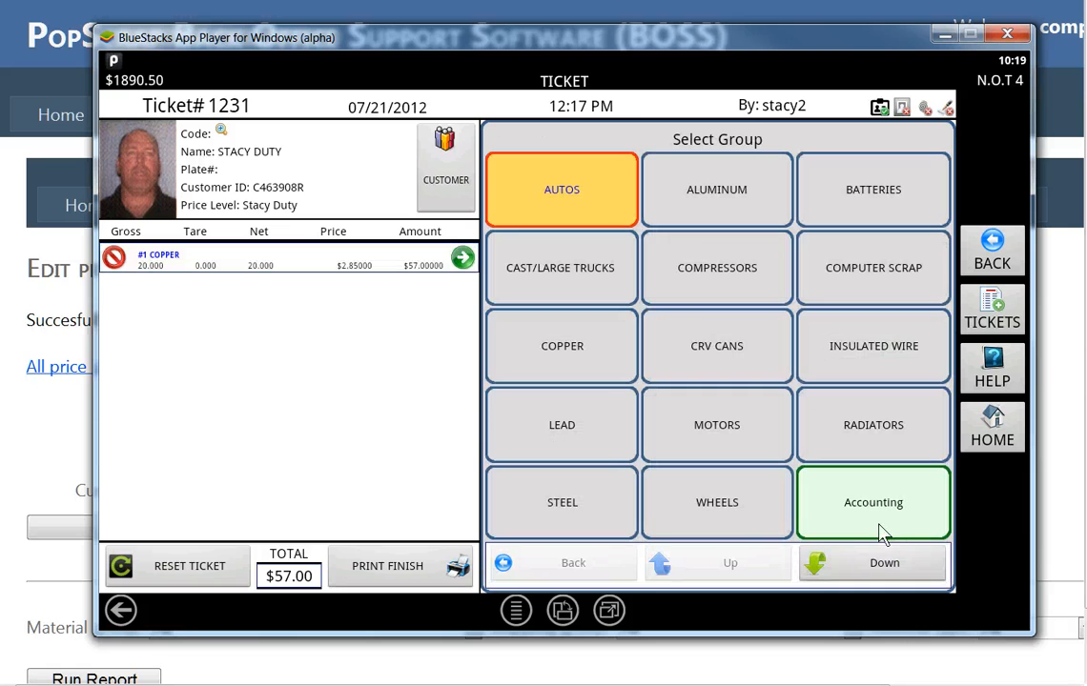
Add AL BREAKAGE at gross 10, zero tare, accepting the 0.33660 price.
{"action": "left_click", "coordinate": [730, 208]}
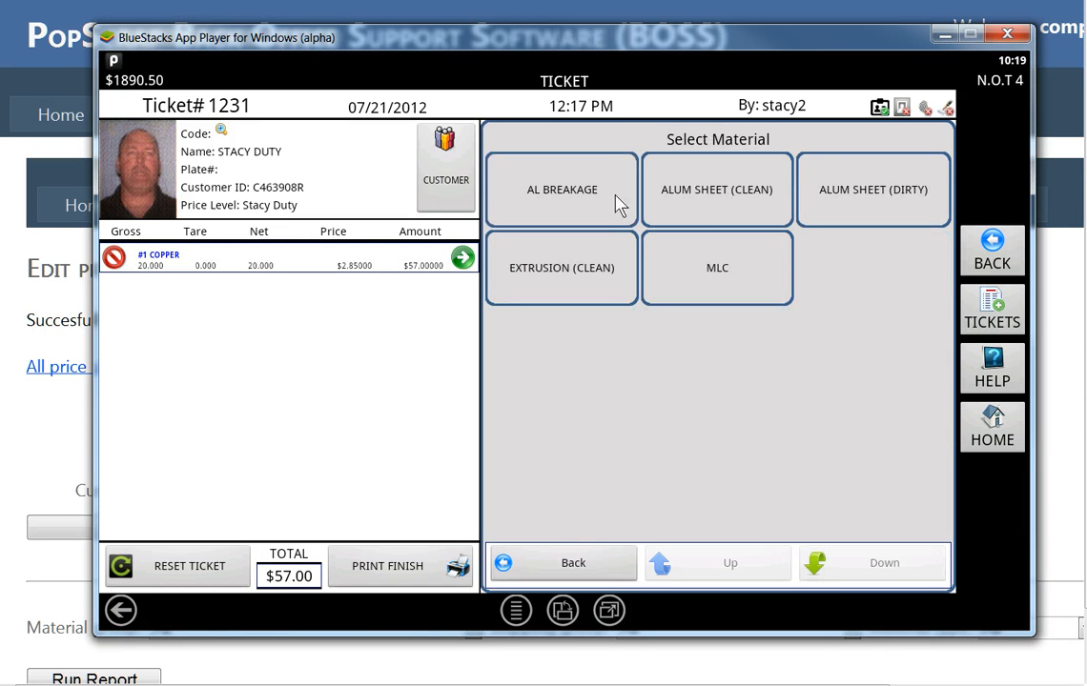
{"action": "left_click", "coordinate": [584, 205]}
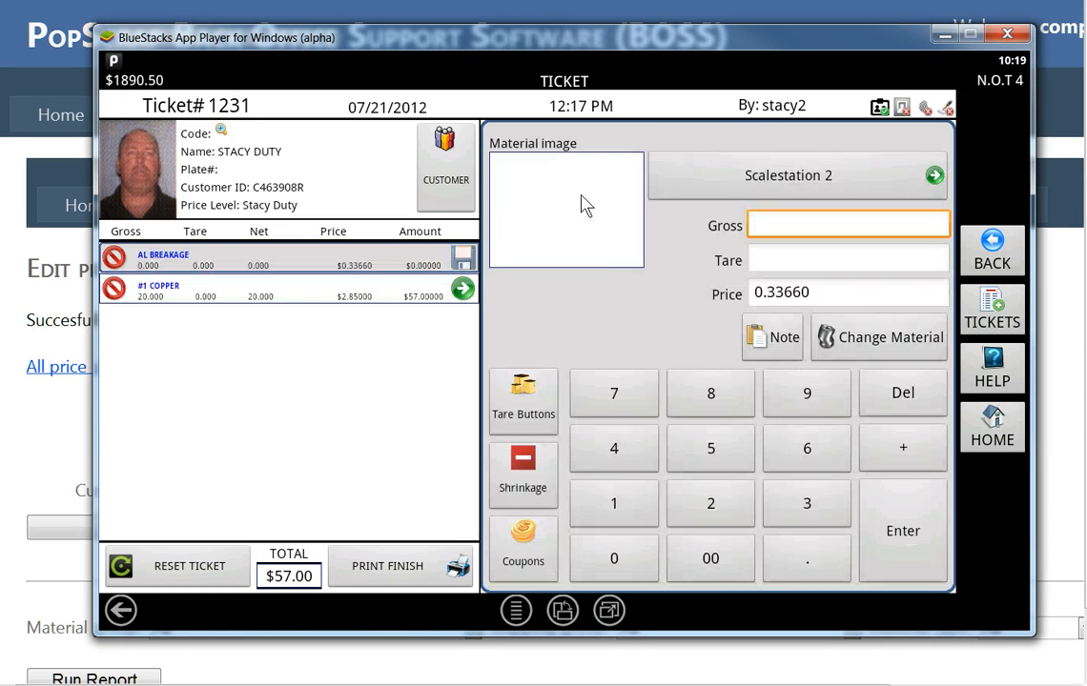
{"action": "left_click", "coordinate": [628, 519]}
{"action": "left_click", "coordinate": [619, 561]}
{"action": "left_click", "coordinate": [902, 551]}
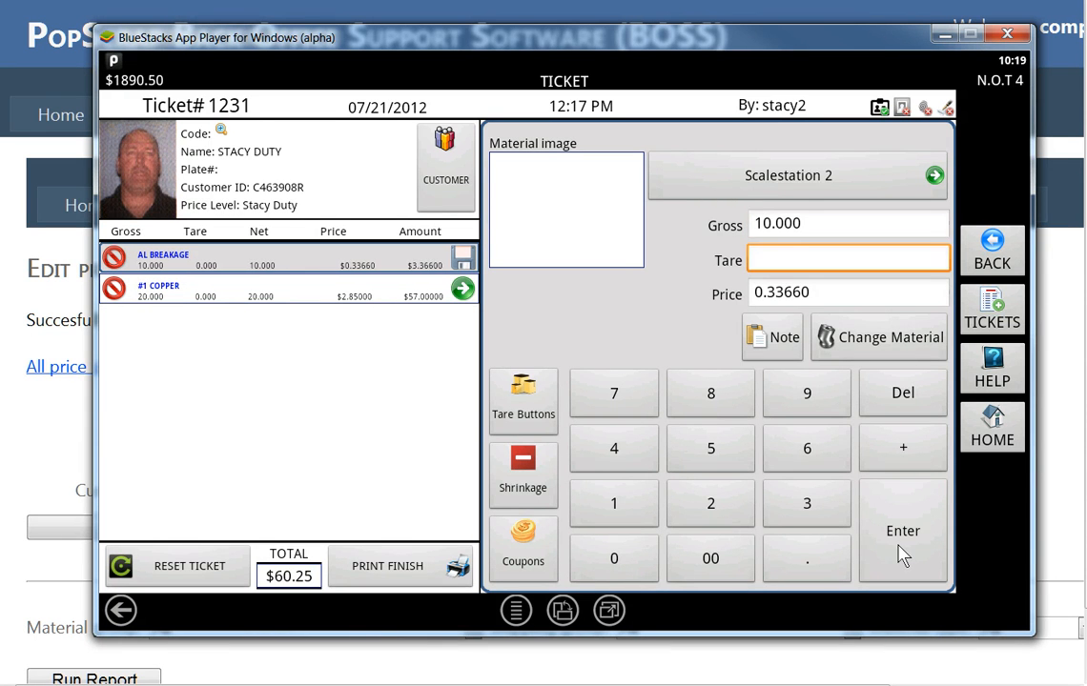
{"action": "left_click", "coordinate": [902, 556]}
{"action": "left_click", "coordinate": [902, 556]}
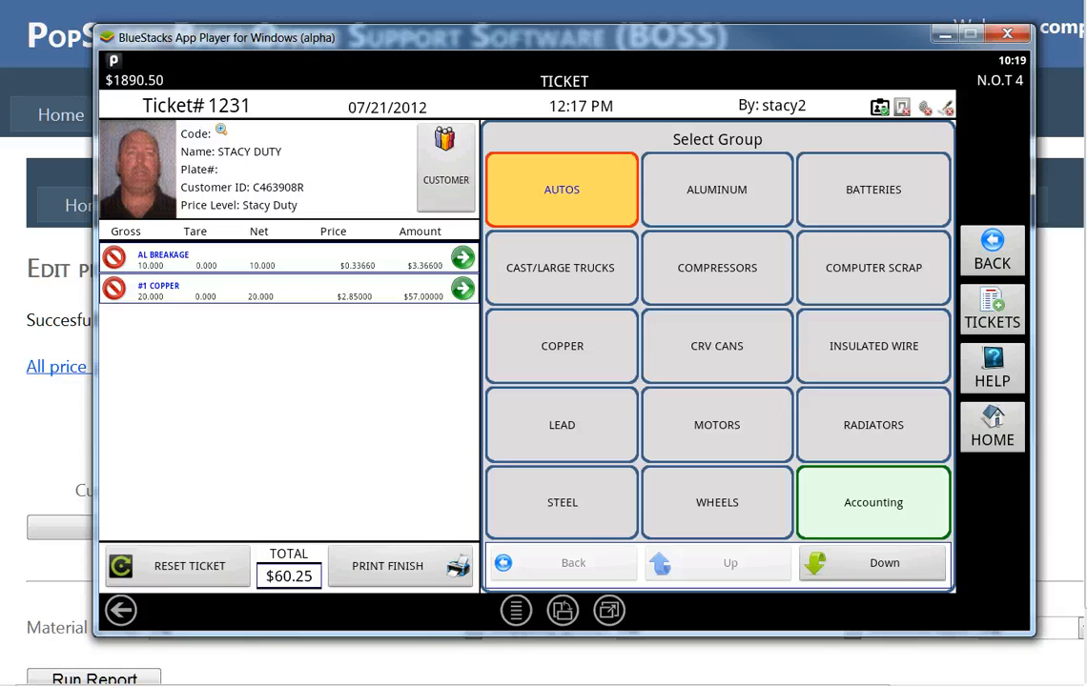
Deduct a 10 lb Dirt/Concrete tare from the AL BREAKAGE line.
{"action": "left_click", "coordinate": [464, 259]}
{"action": "left_click", "coordinate": [520, 405]}
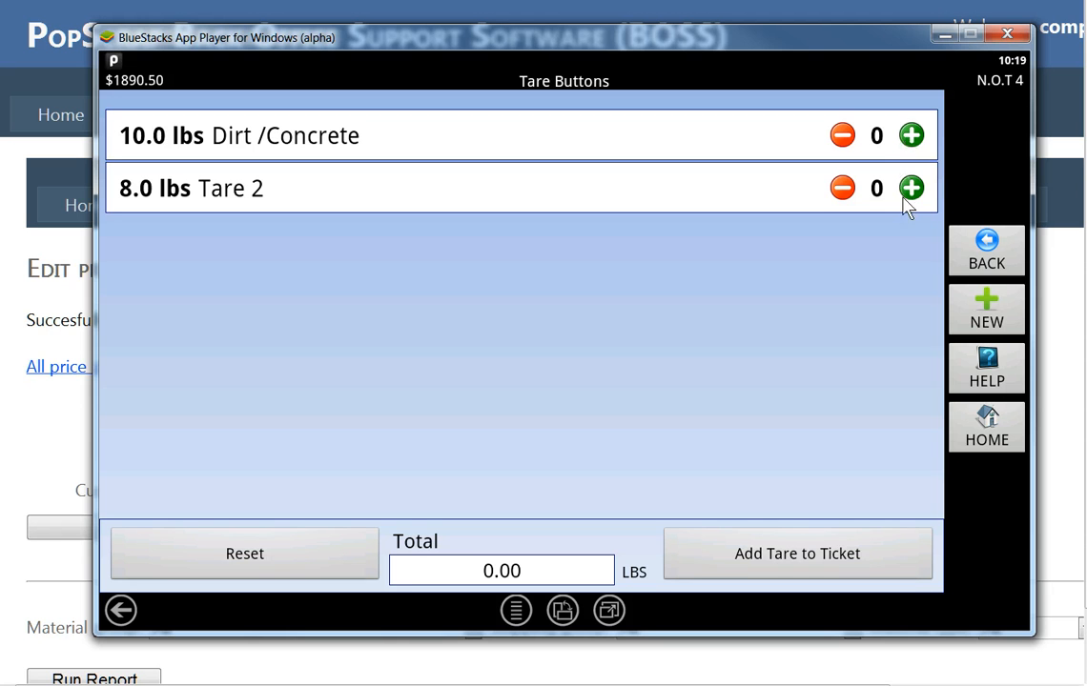
{"action": "left_click", "coordinate": [912, 136]}
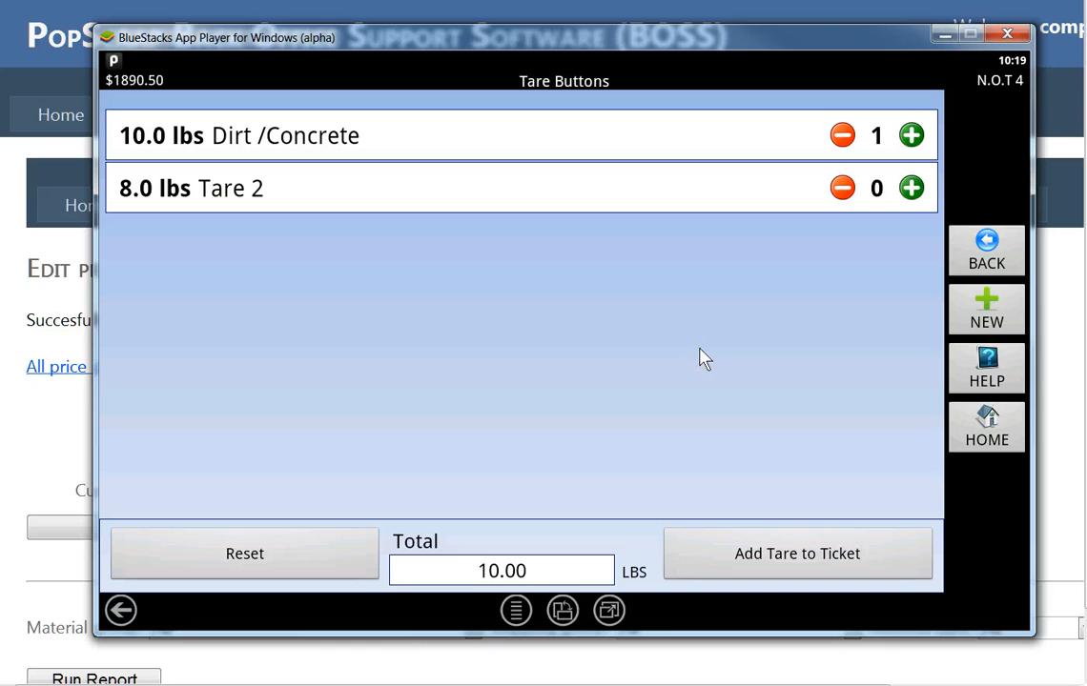
{"action": "left_click", "coordinate": [734, 565]}
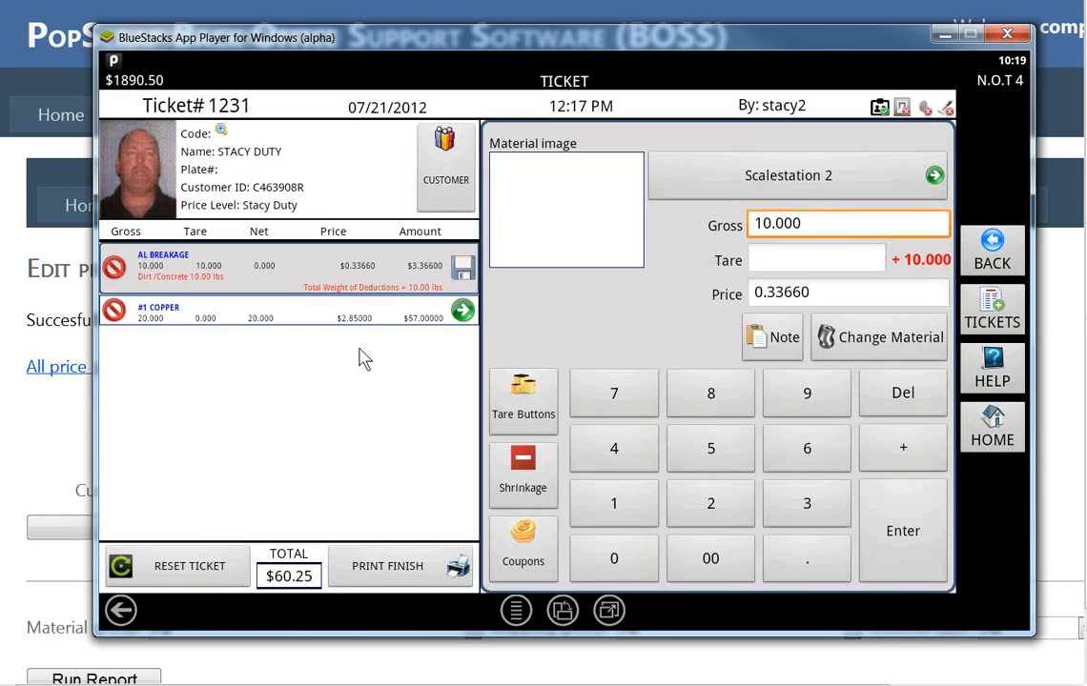